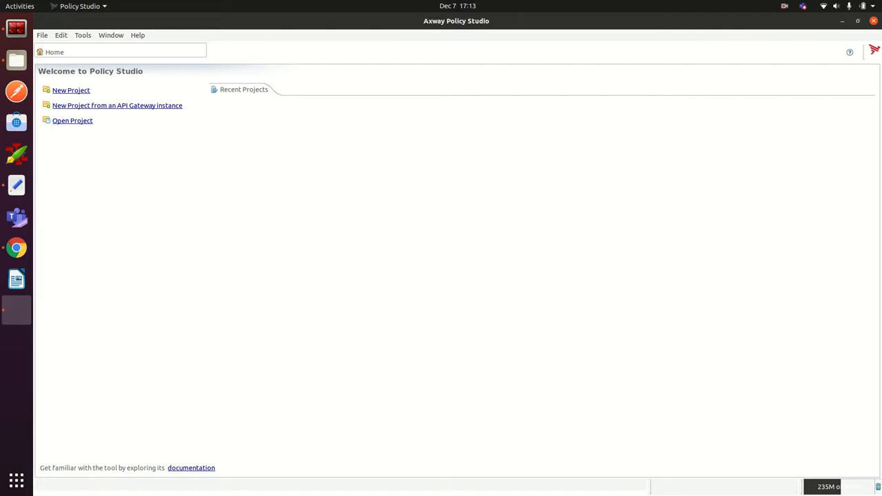
Step: Create a project named 'demo' from a YAML template configuration using the Factory Template with samples
left_click(82, 91)
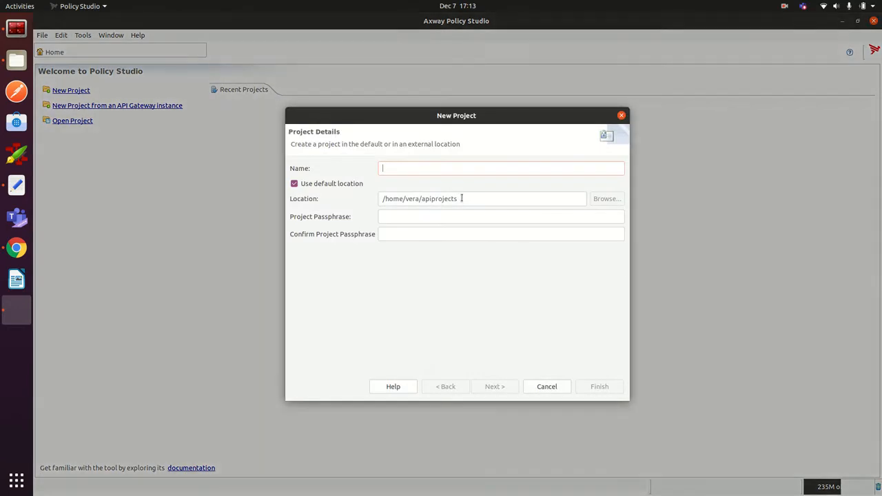
type("demo")
key("Return")
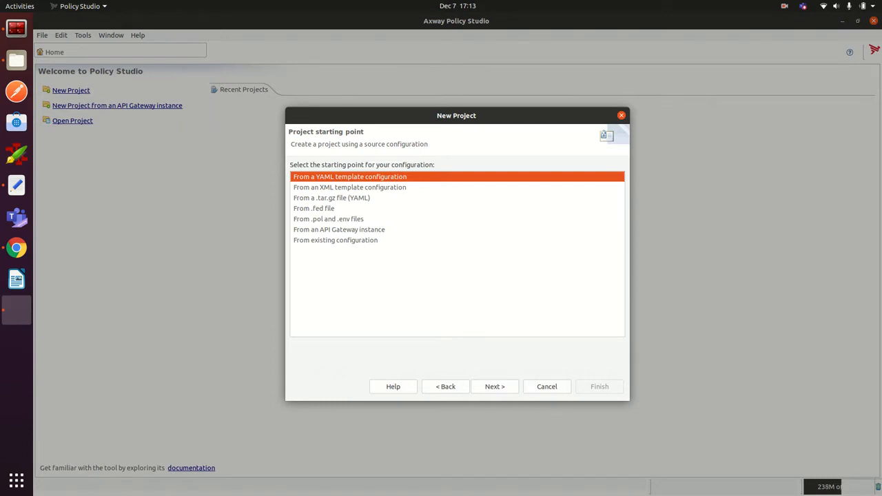
left_click(331, 198)
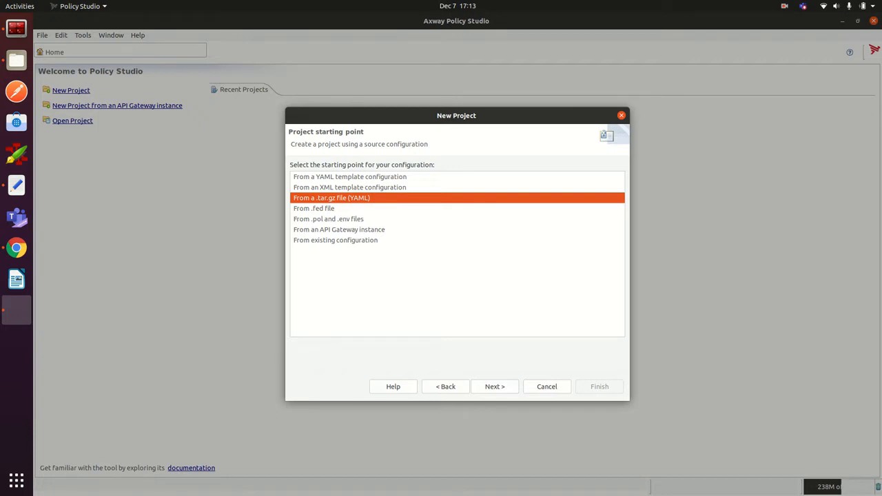
left_click(339, 229)
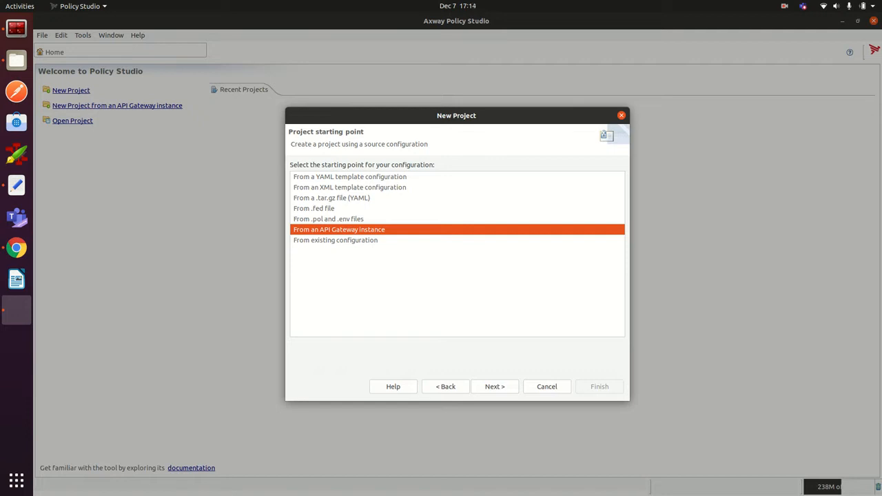
left_click(350, 188)
left_click(349, 177)
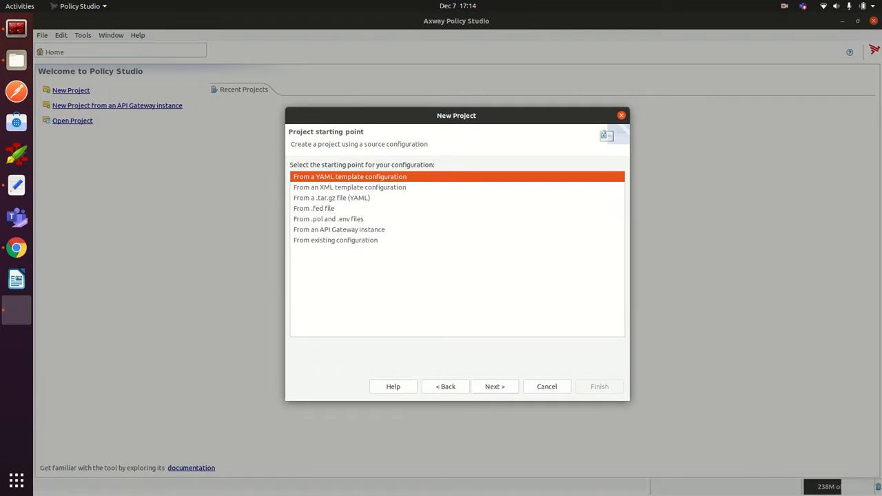
left_click(494, 386)
left_click(341, 188)
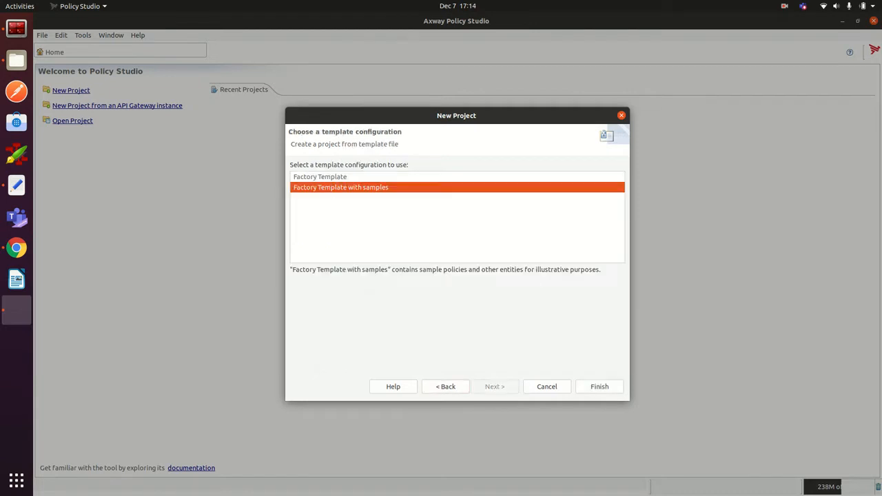
left_click(599, 386)
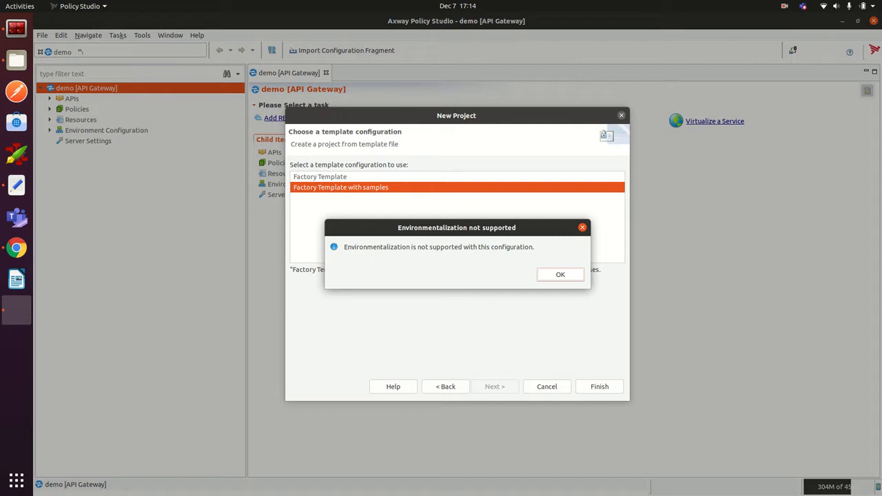
Step: Close the Environmentalization not supported notice and expand Policies, Resources and Environment Configuration
key("Return")
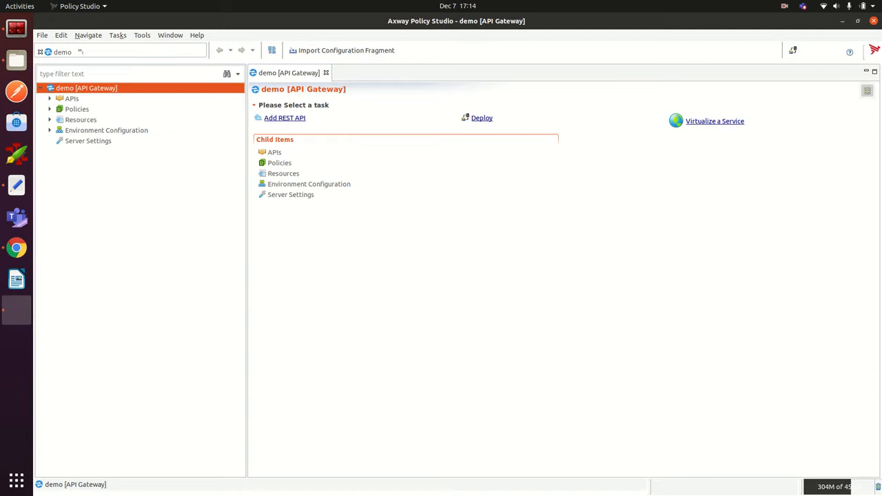
left_click(50, 108)
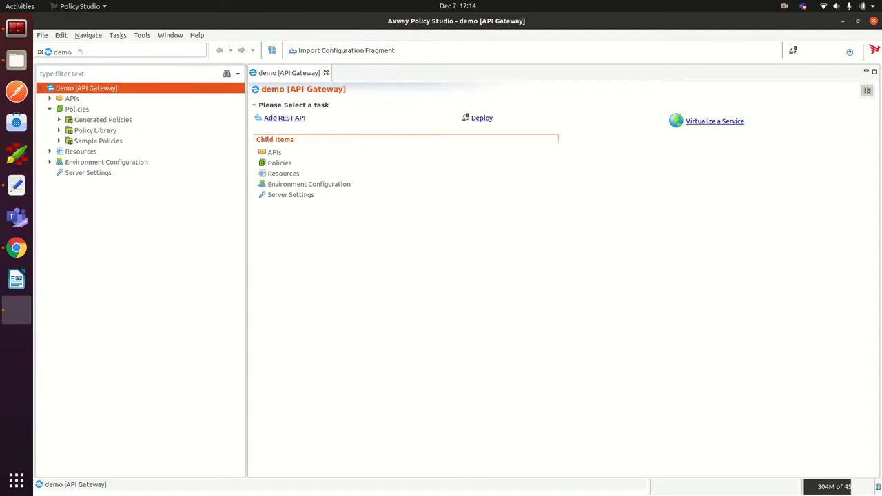
left_click(50, 151)
left_click(50, 226)
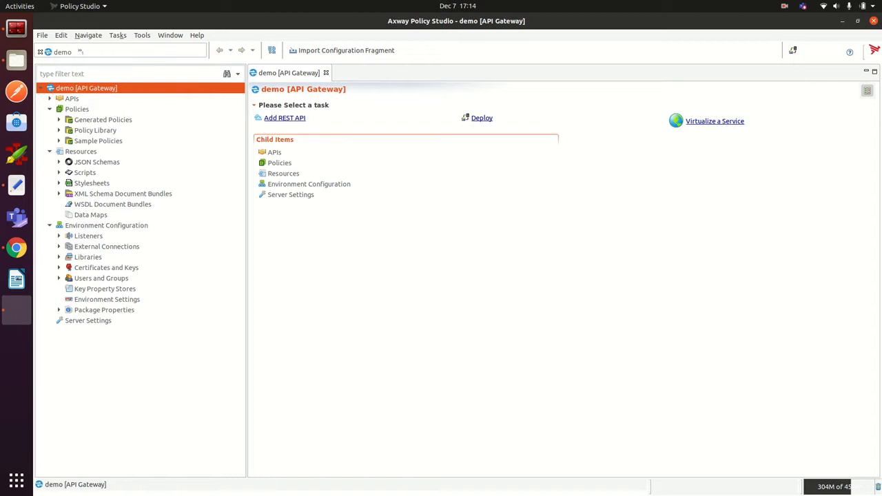
Step: Open the demo project folder on disk and expand the Policy Library in the project tree
left_click(17, 60)
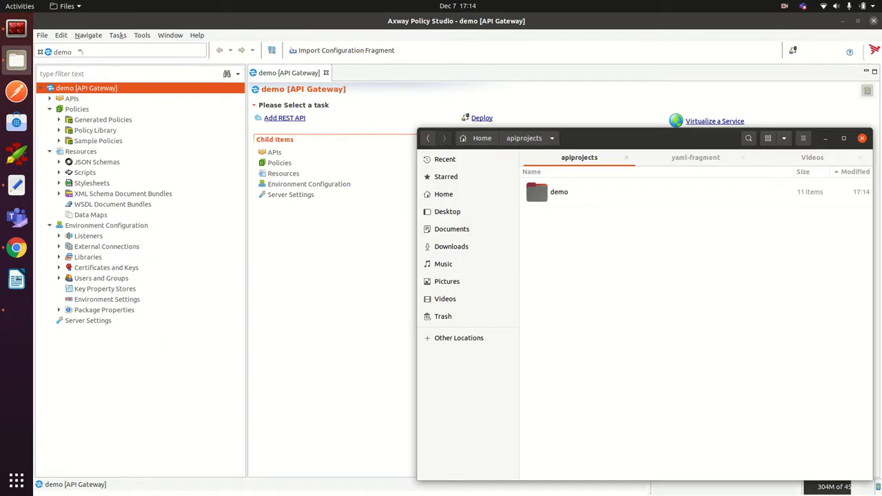
double_click(586, 194)
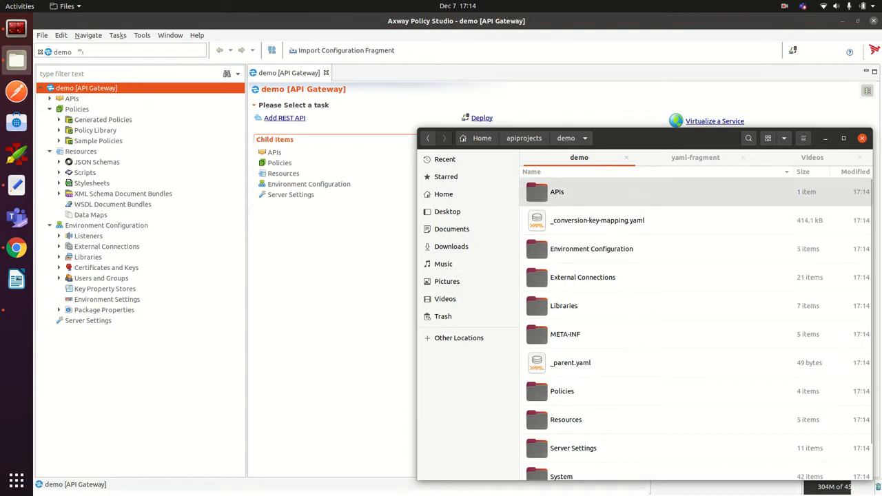
left_click(579, 192)
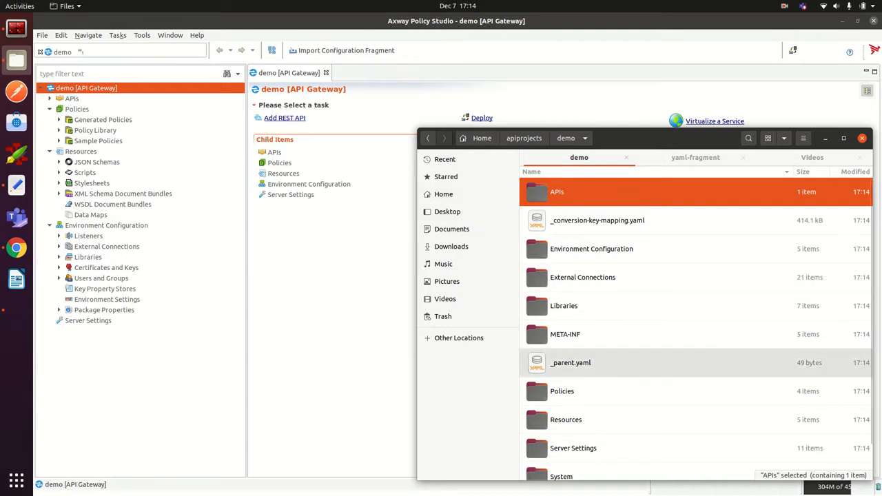
left_click(59, 130)
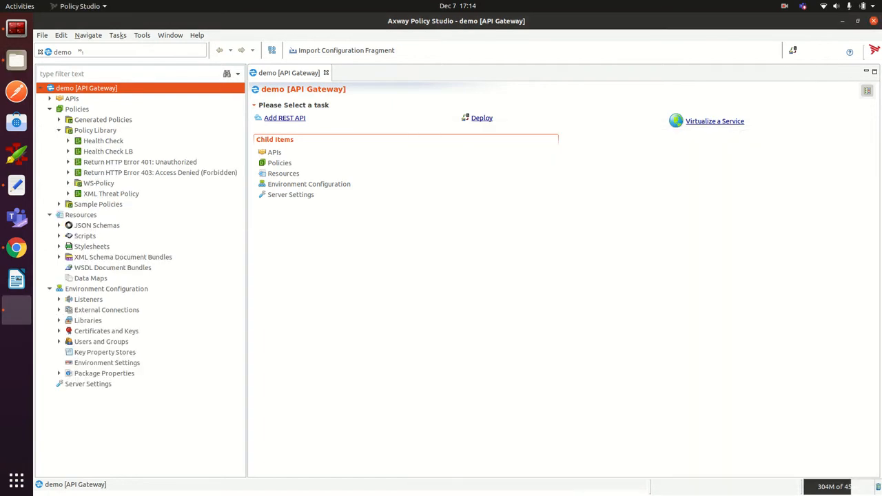
Step: Browse into Policies > Policy Library on disk and view Health Check.yaml, then return to Policy Studio
left_click(16, 60)
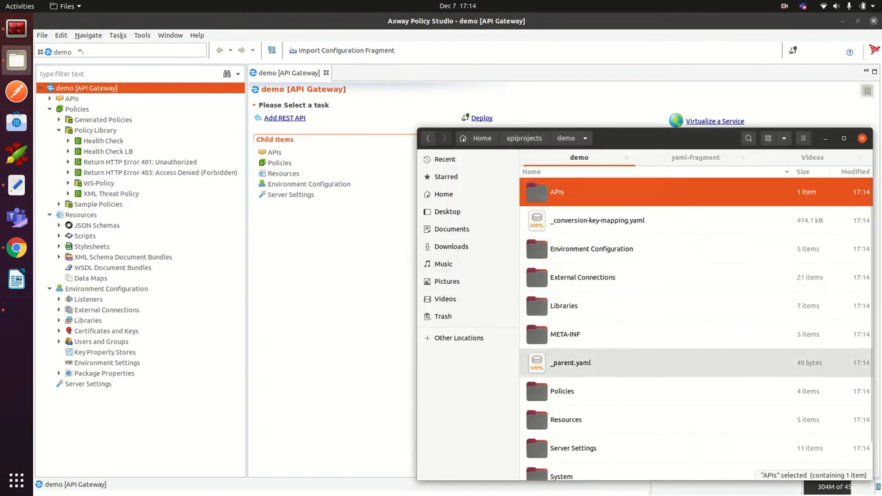
scroll(688, 324, "down", 1)
left_click(561, 352)
double_click(561, 352)
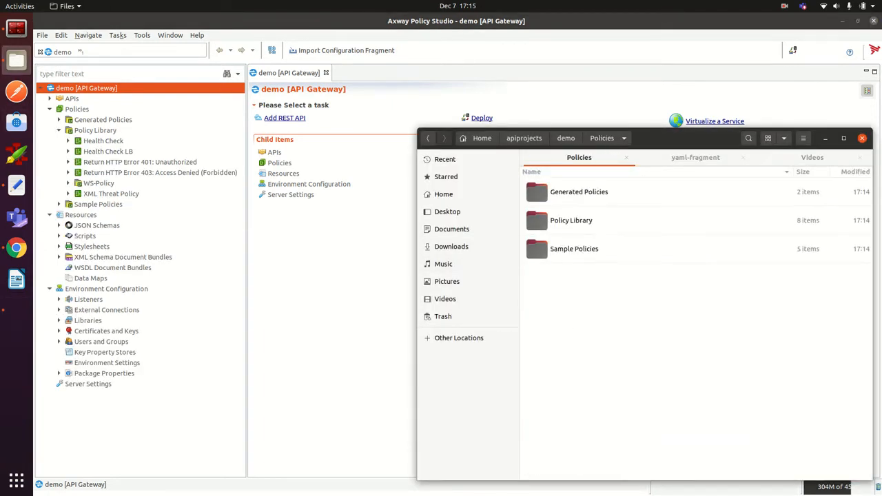
double_click(570, 221)
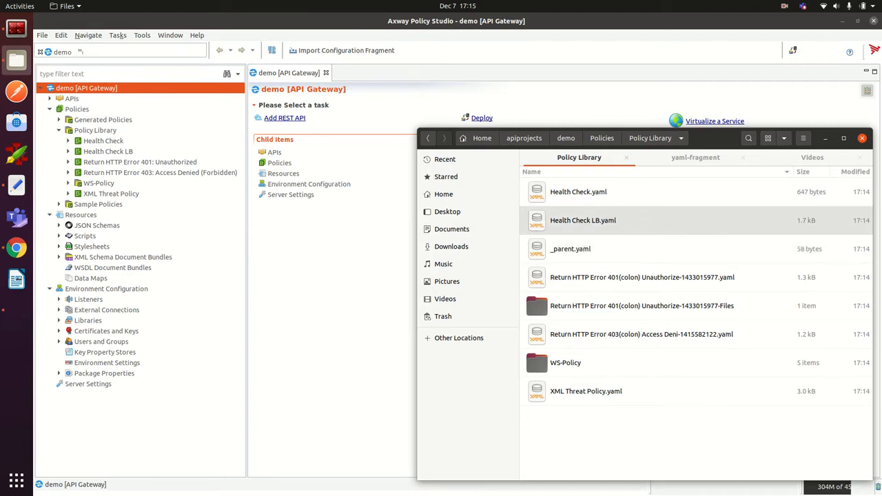
double_click(578, 192)
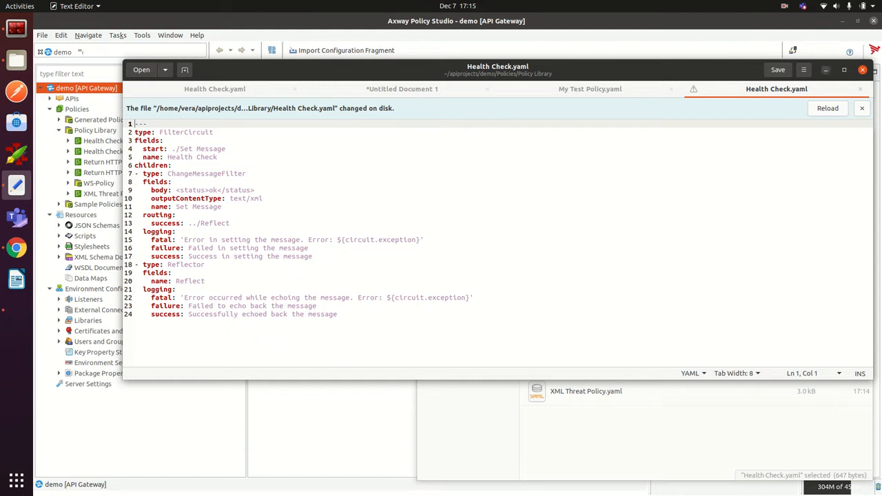
left_click(825, 70)
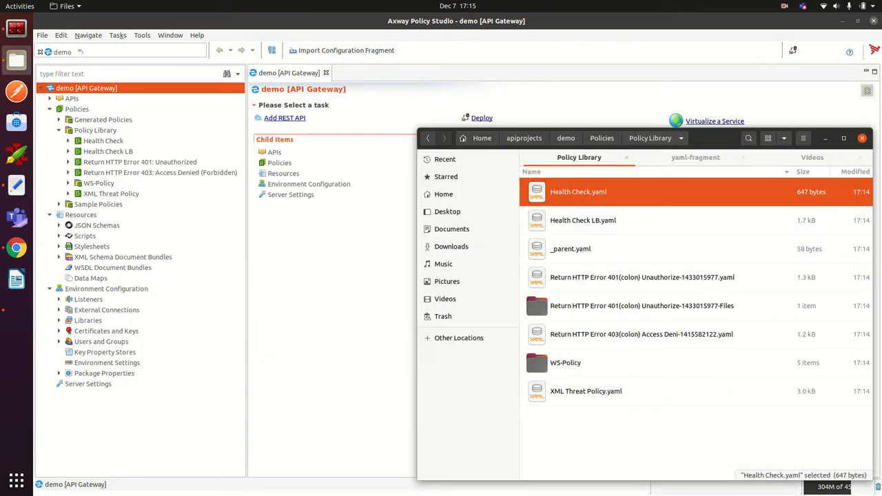
left_click(345, 276)
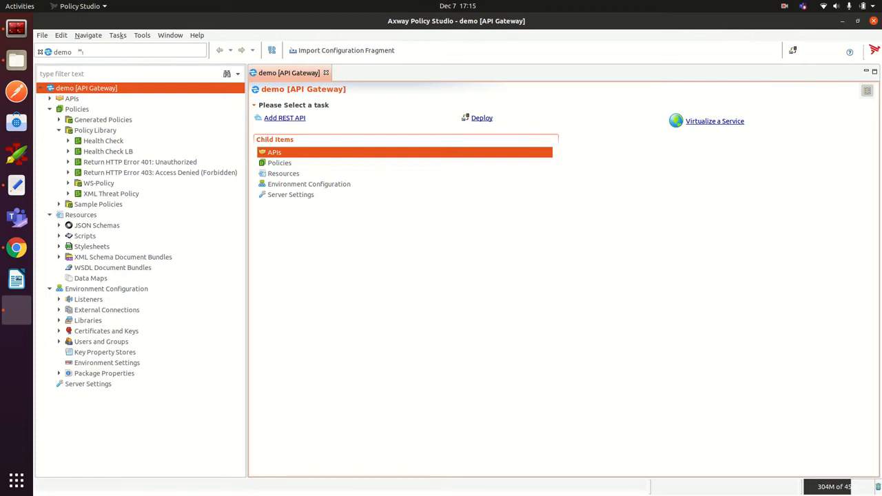
Step: View My Test Policy.yaml under yaml-fragment's demo > Policies > My Test Container
left_click(17, 61)
left_click(695, 157)
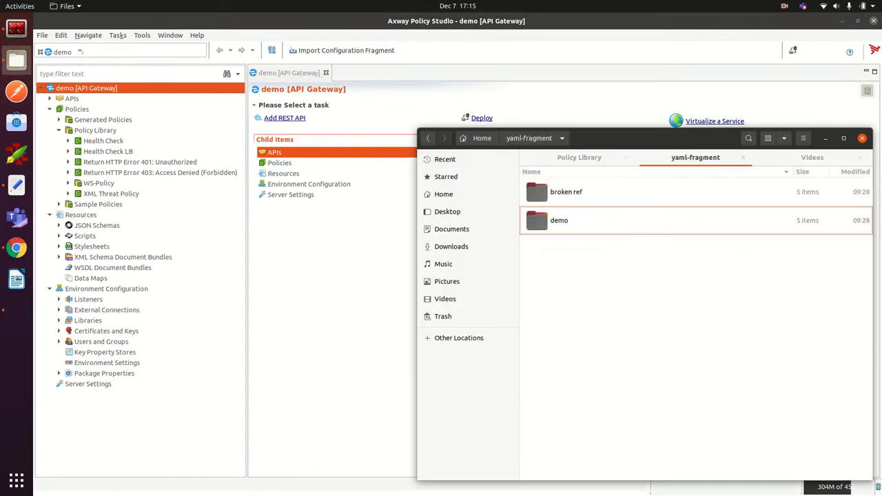
double_click(574, 222)
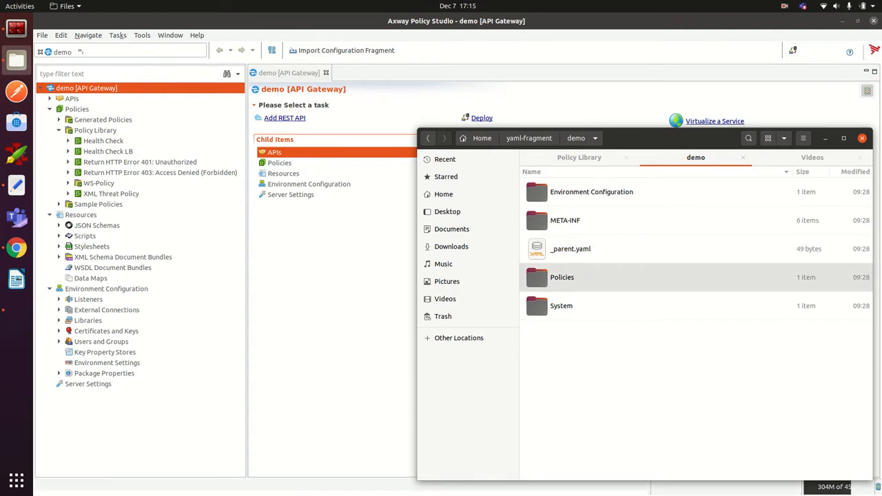
double_click(561, 277)
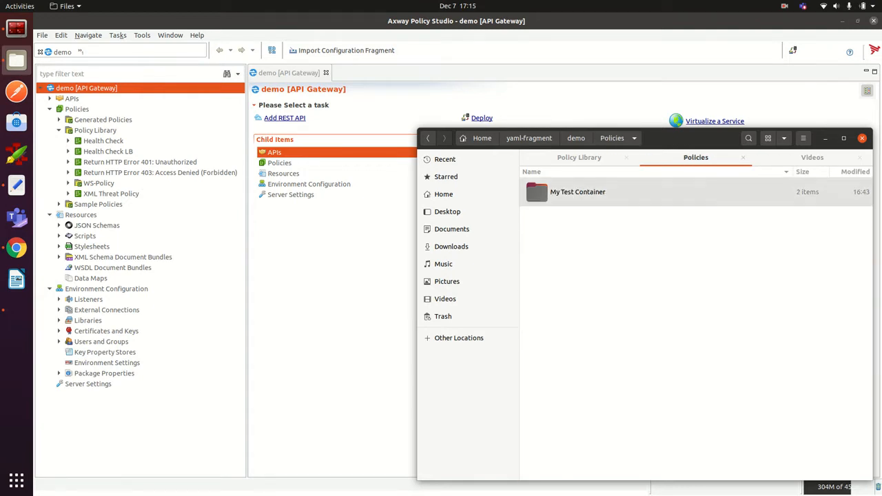
double_click(575, 192)
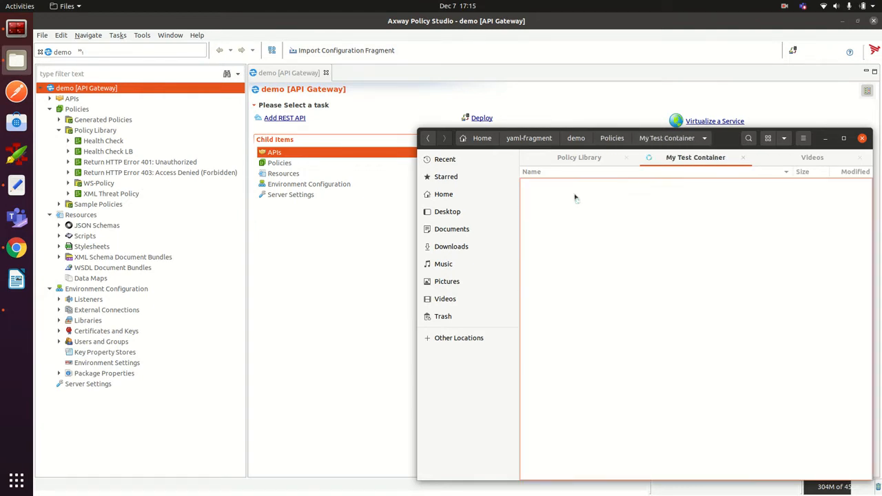
double_click(574, 191)
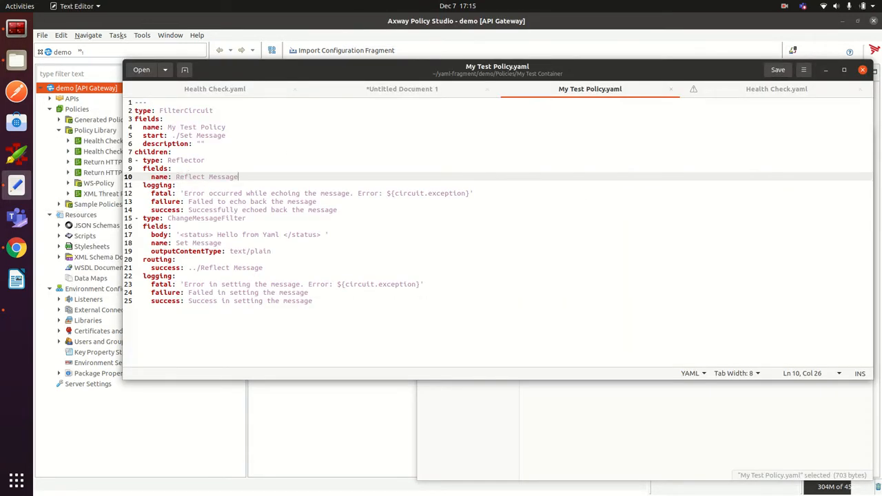
left_click(825, 69)
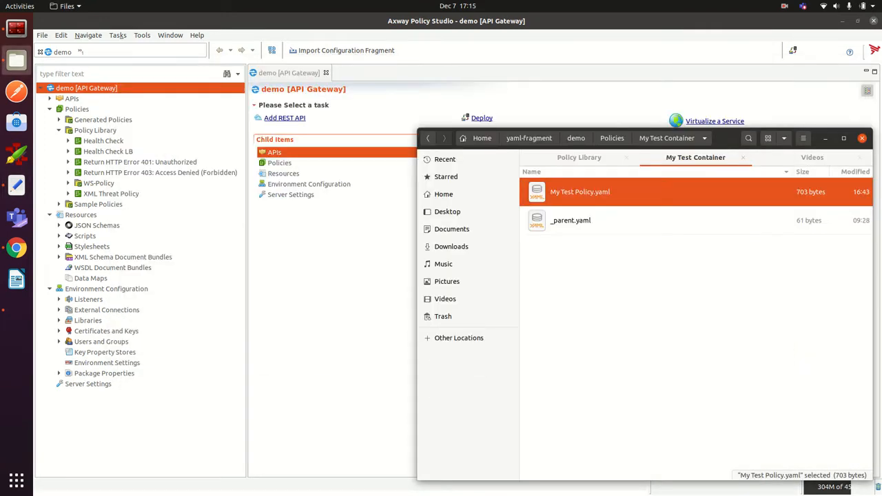
Step: Return to the fragment's demo folder and show its full path
key("alt+Up")
key("ctrl+l")
key("ctrl+c")
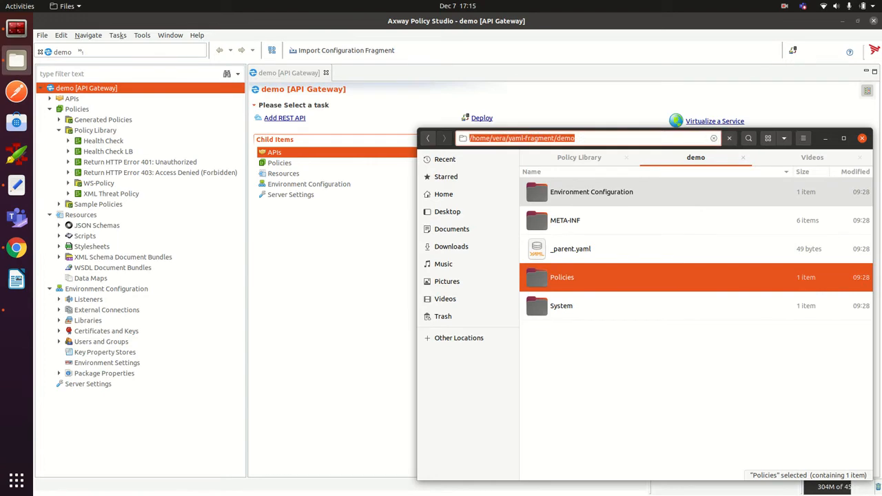
left_click(343, 51)
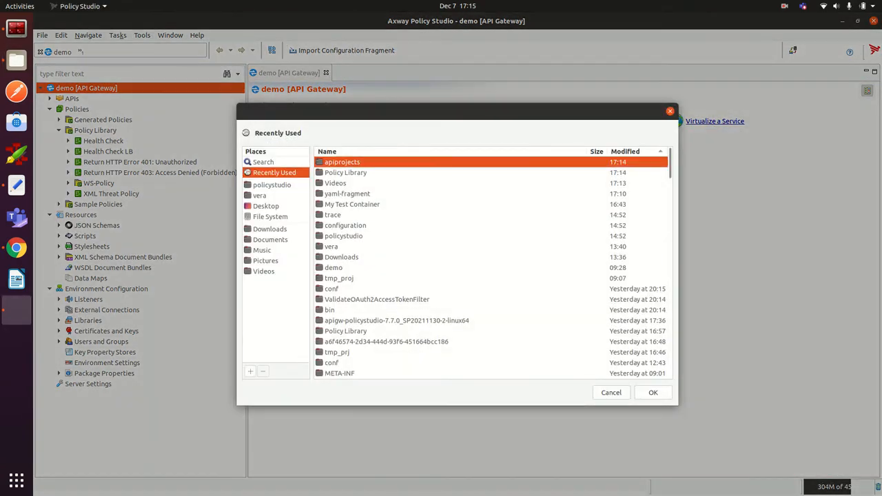
Step: Import the pasted yaml-fragment demo folder as a fragment with an empty passphrase
key("ctrl+l")
key("ctrl+v")
key("Return")
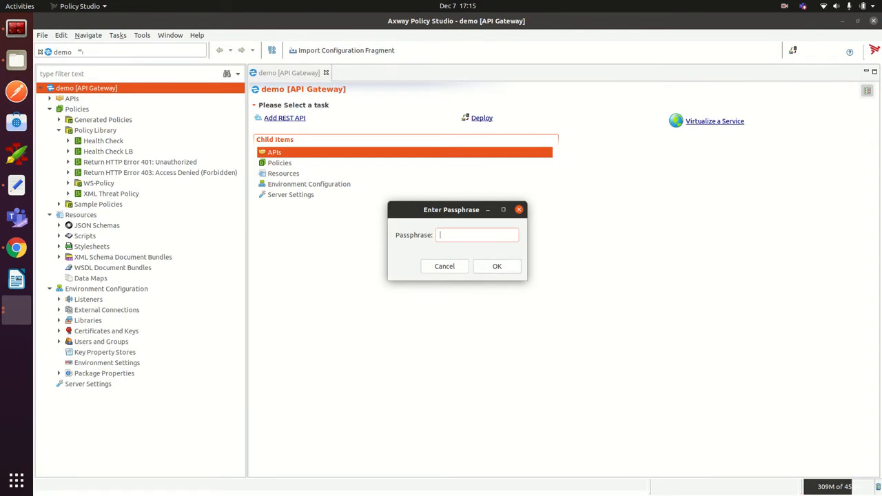
key("Return")
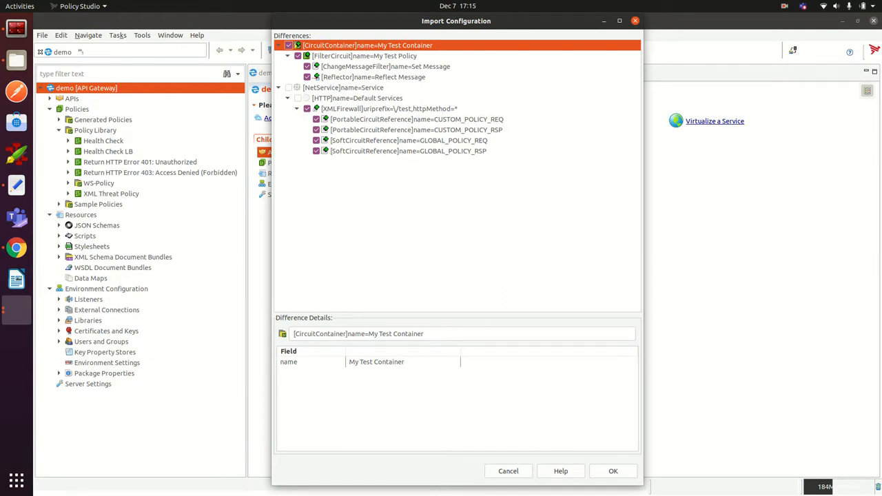
Step: Review the Set Message, CUSTOM_POLICY_REQ and Reflect Message differences and confirm the import
left_click(385, 67)
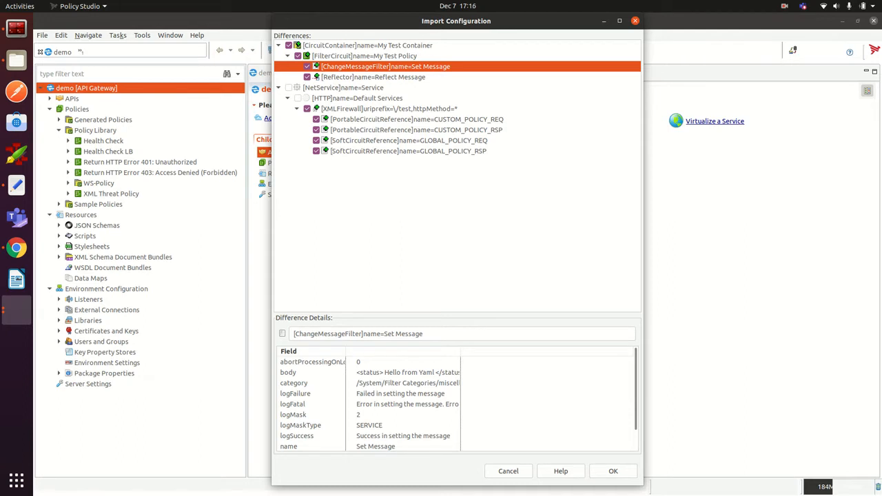
left_click(416, 119)
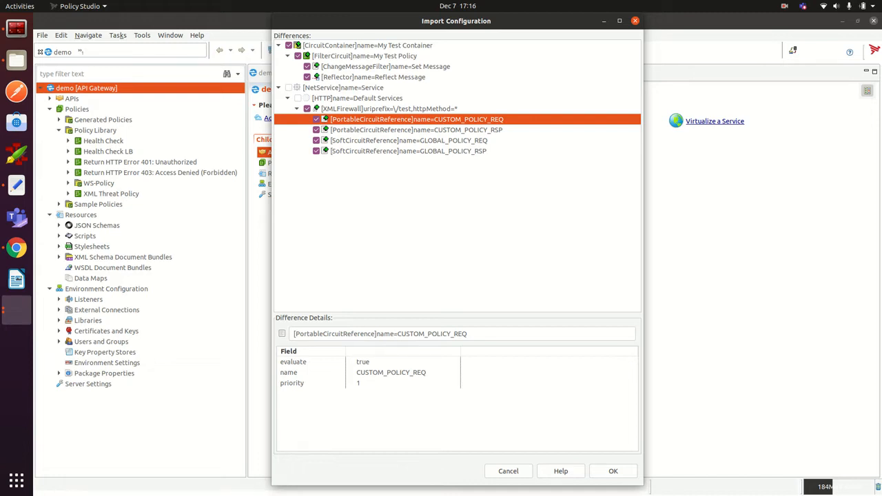
left_click(372, 78)
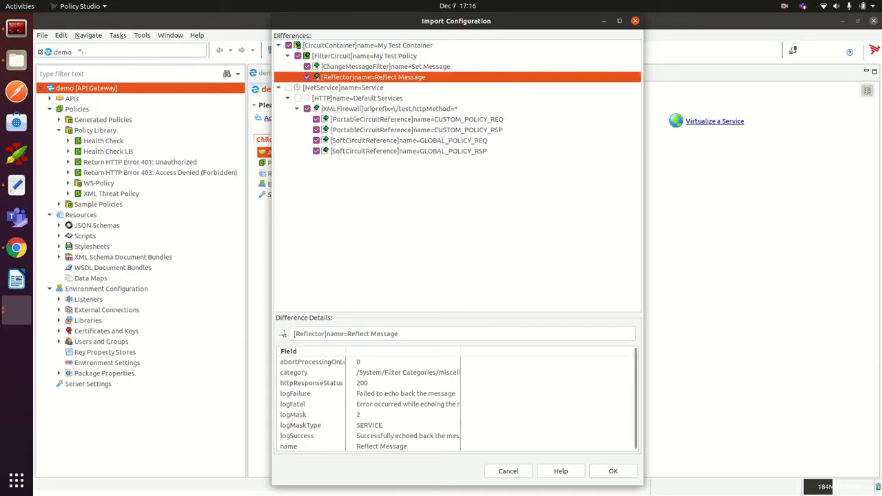
left_click(613, 470)
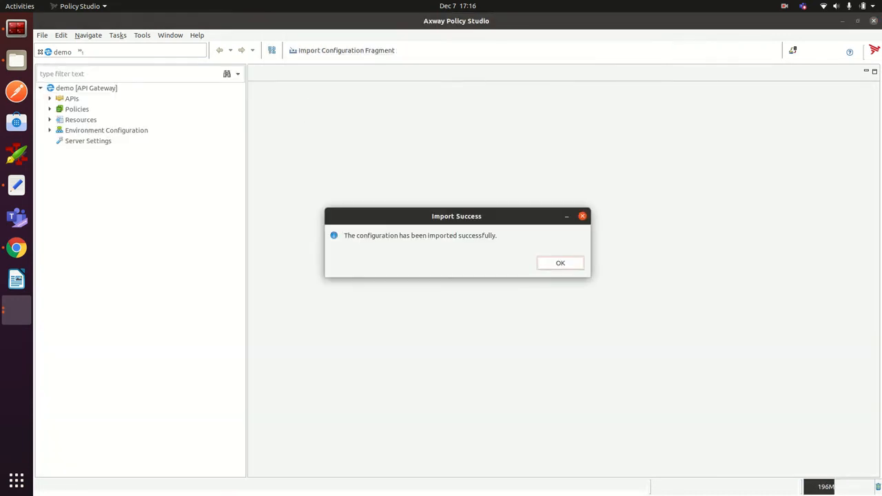
Step: Dismiss Import Success and deploy to TestGateway in TestGroup, entering the admin password
key("Return")
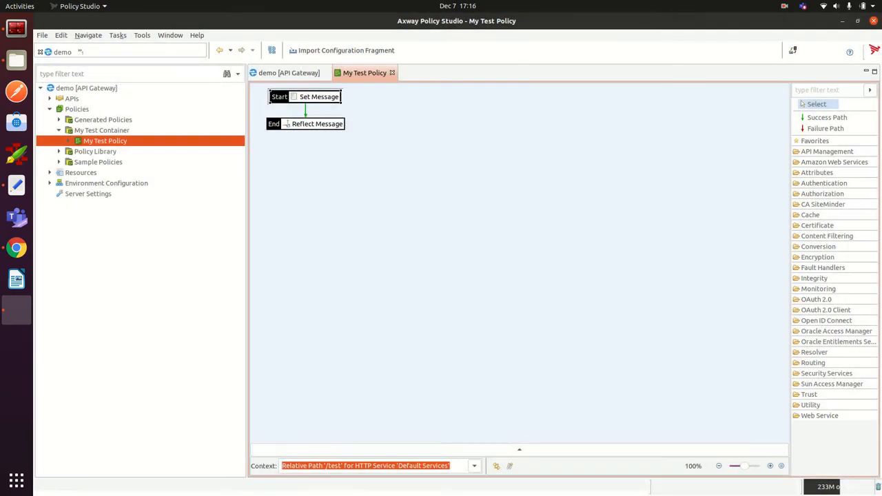
left_click(792, 51)
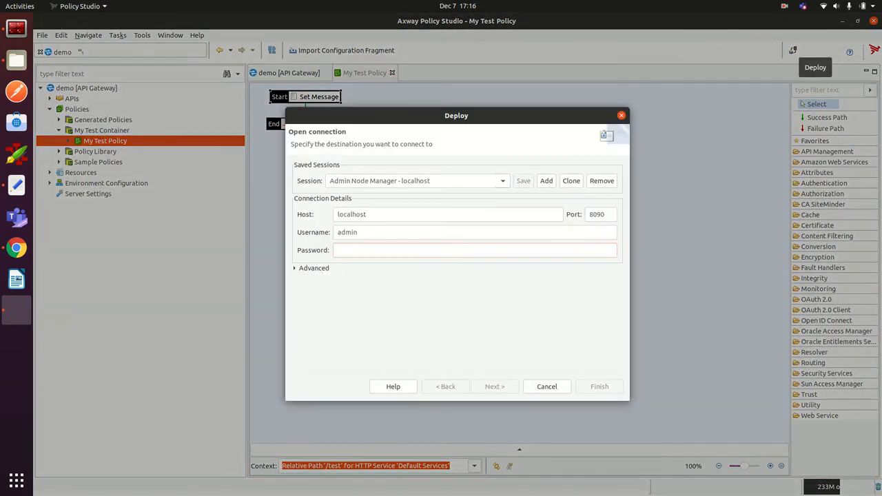
type("changeme")
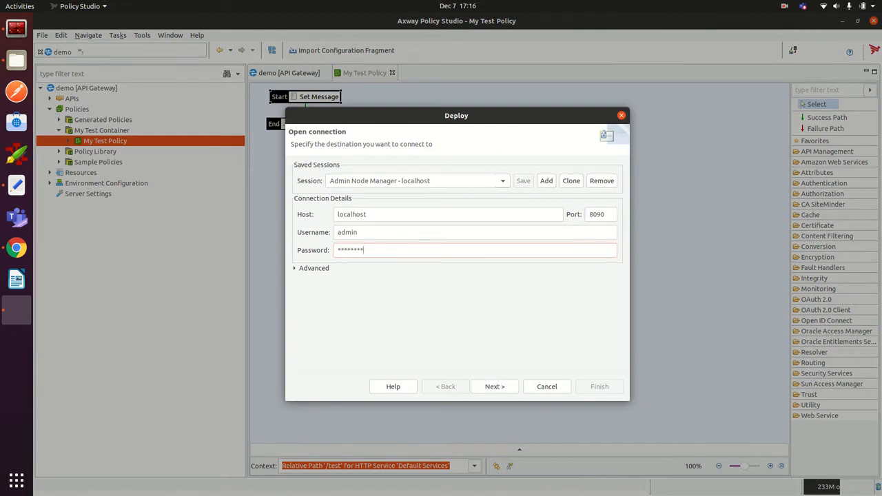
left_click(494, 386)
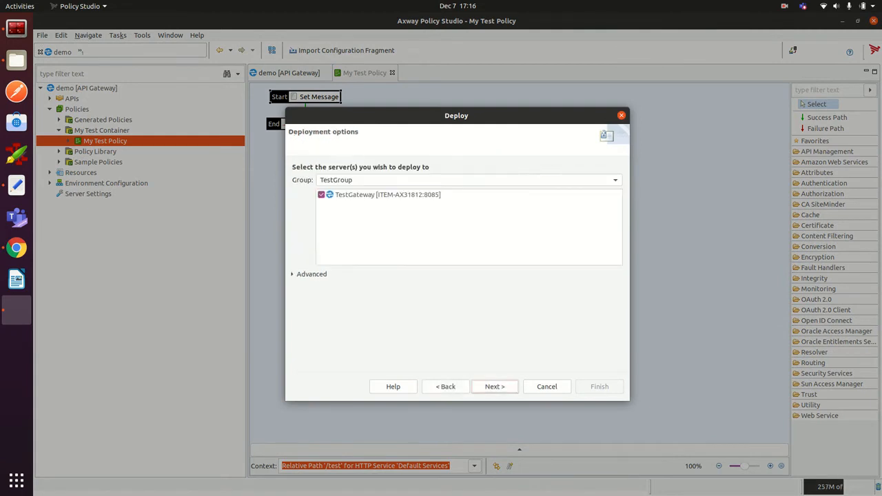
left_click(495, 387)
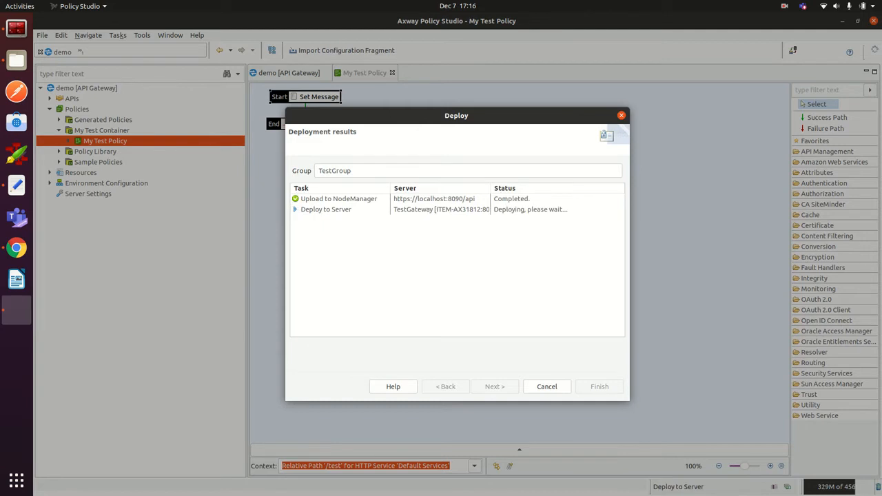
left_click(599, 387)
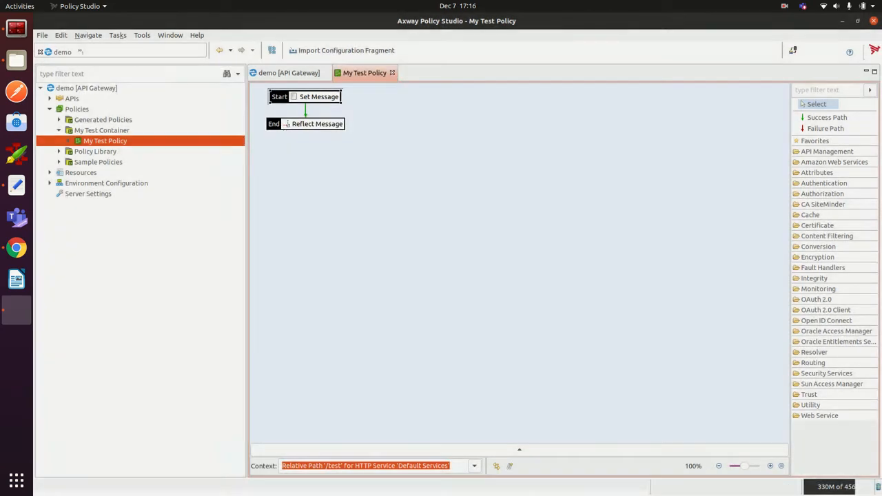
Step: Reload localhost:8080/test in Chrome to see 'Hello from Yaml', then switch back to Policy Studio
left_click(16, 248)
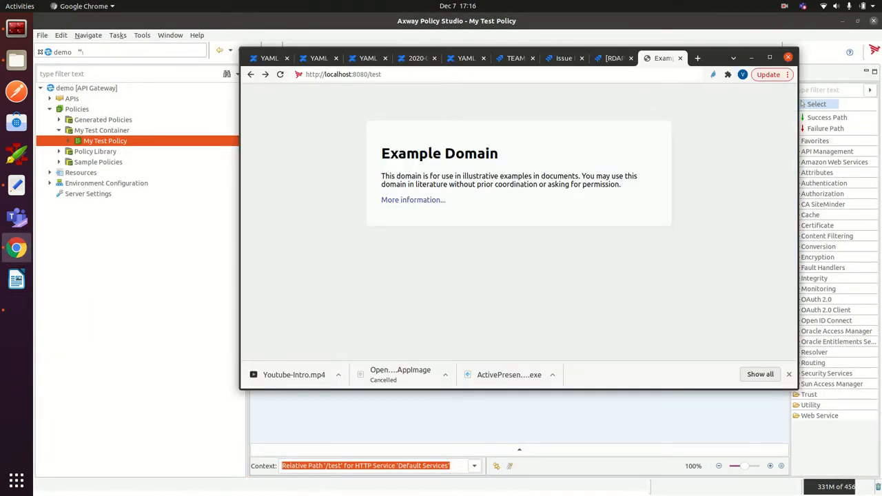
left_click(473, 76)
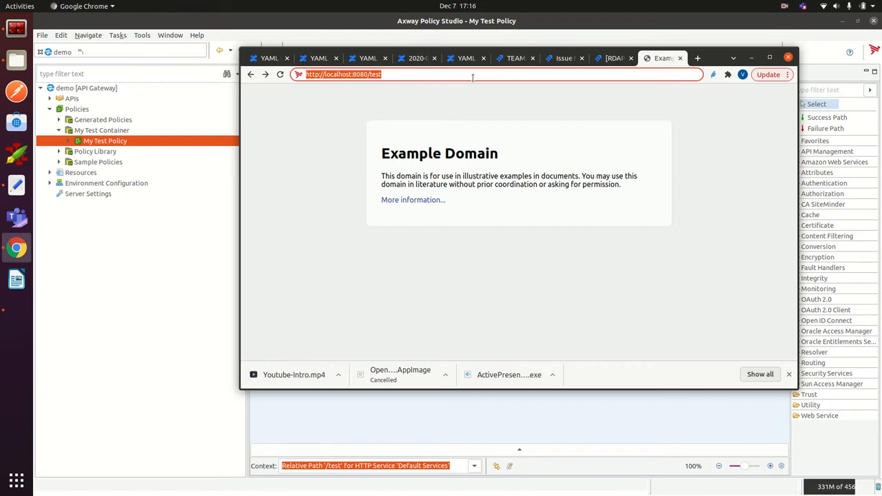
key("Return")
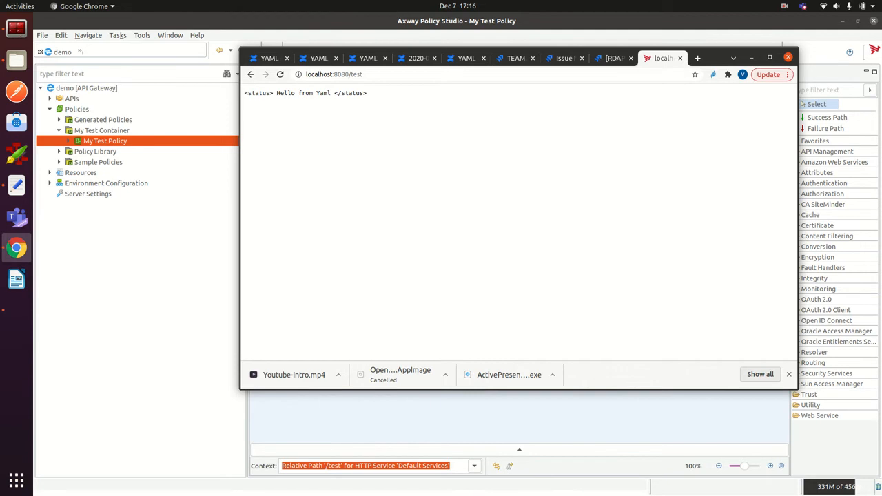
key("alt+Tab")
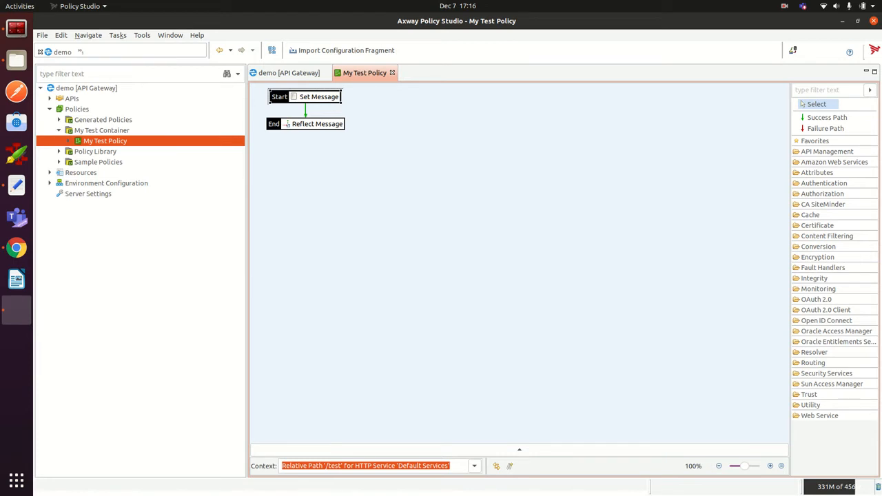
Step: Export My Test Container's policies and sub-containers, including the /test path under Default Services
right_click(92, 130)
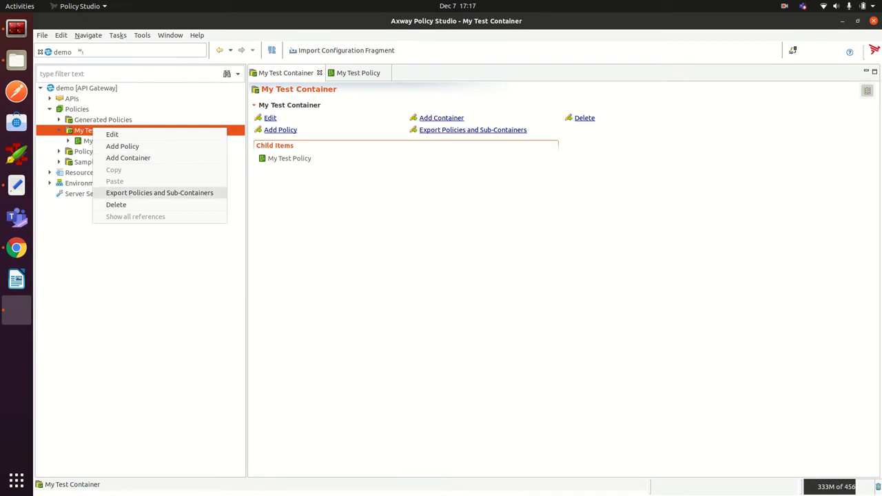
left_click(160, 192)
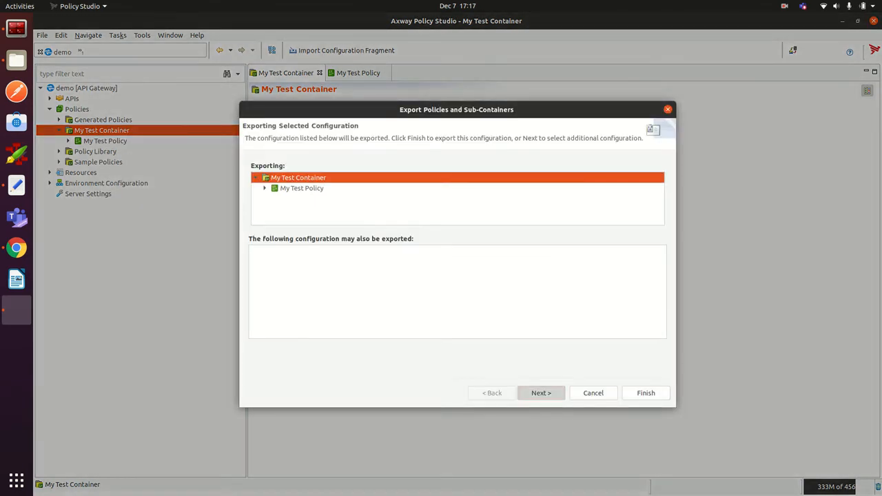
left_click(541, 392)
left_click(263, 261)
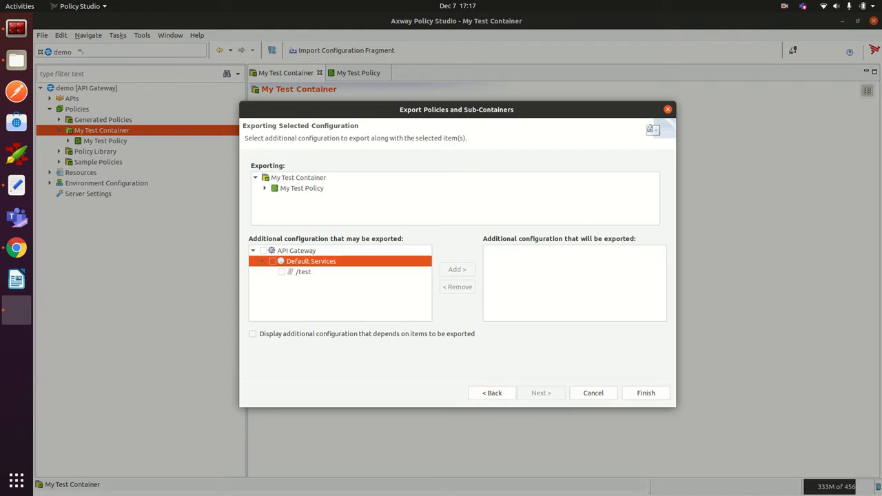
left_click(281, 272)
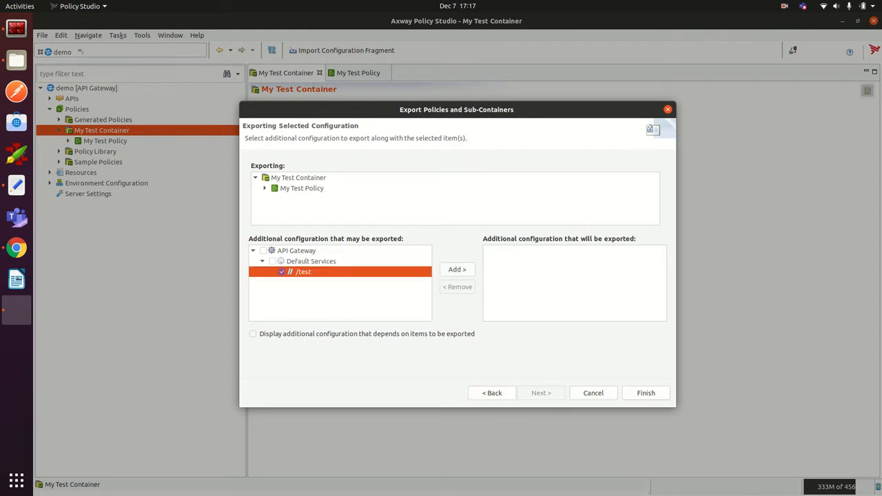
left_click(645, 393)
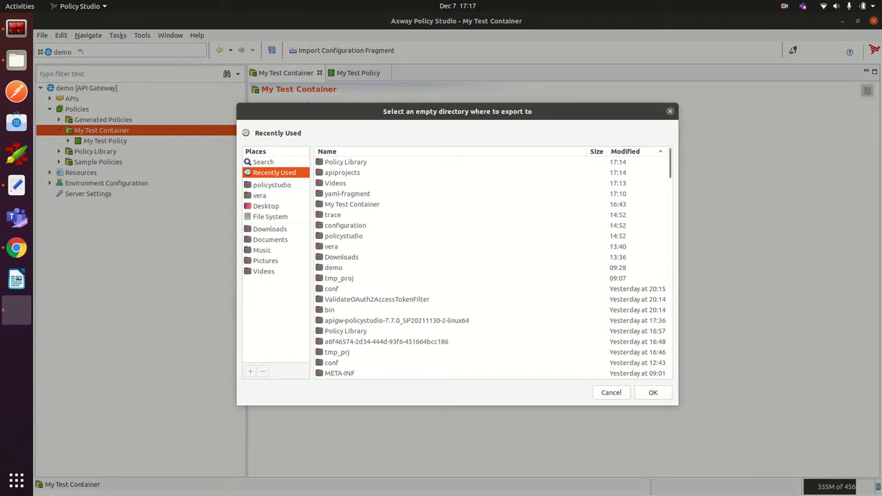
Step: Save the export into a new 'export' folder inside yaml-fragment and dismiss the success message
double_click(347, 194)
left_click(337, 153)
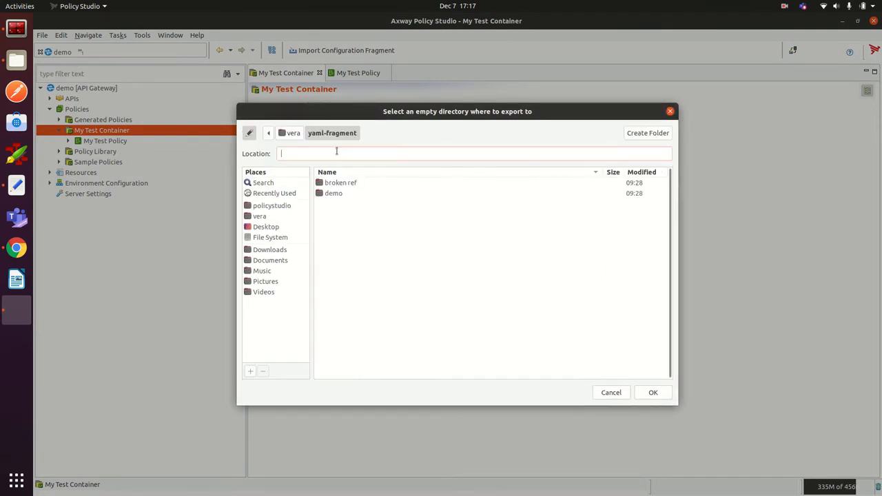
type("export")
key("Return")
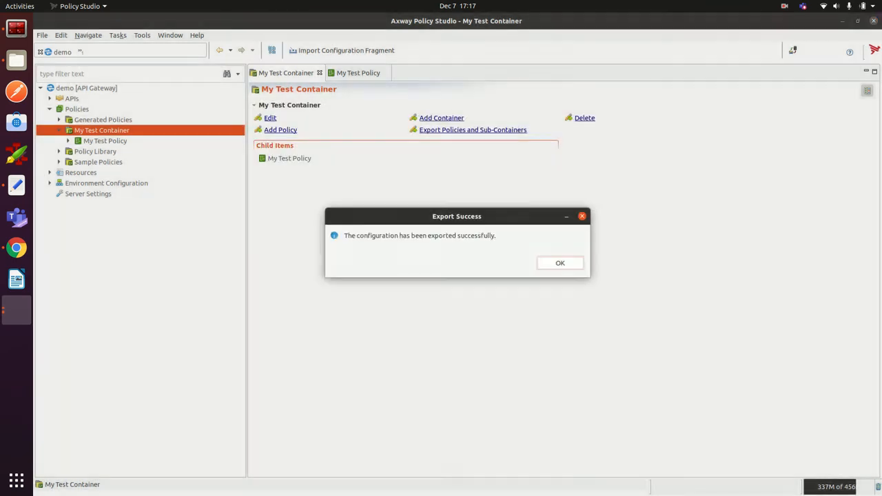
key("Return")
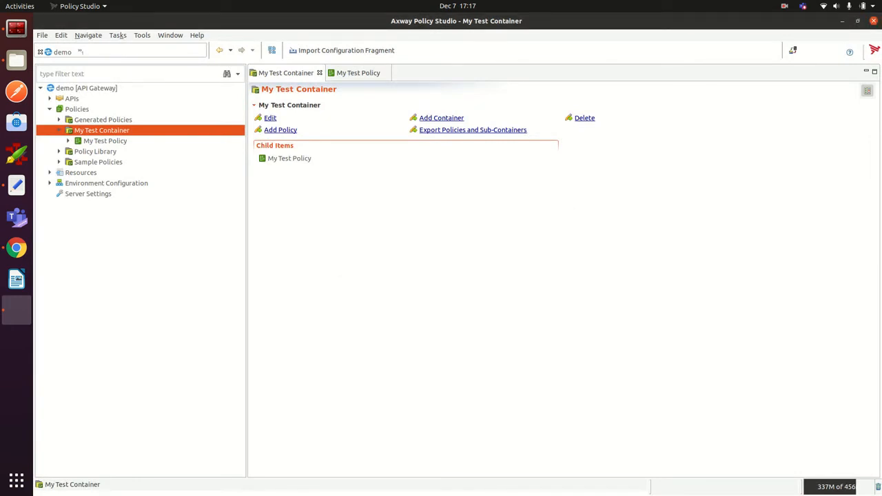
left_click(42, 35)
Step: Export a deployment package named 'deployment' into yaml-fragment, keeping the project passphrase
mouse_move(57, 176)
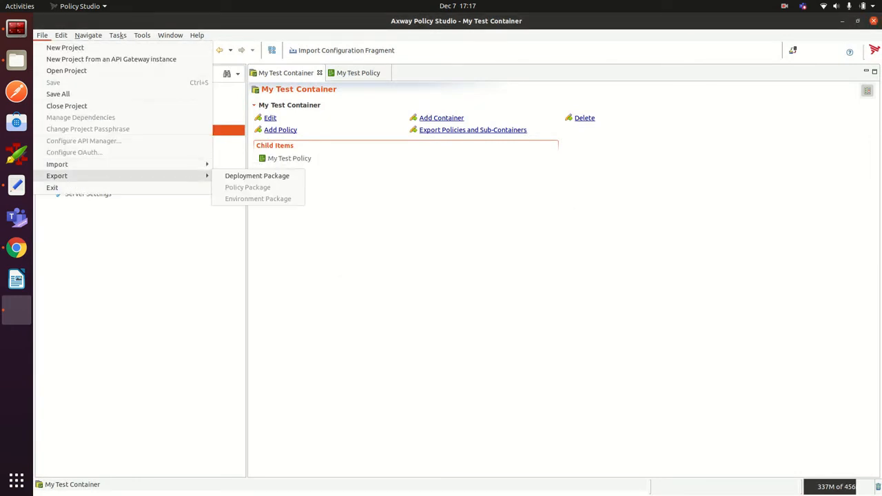
left_click(256, 175)
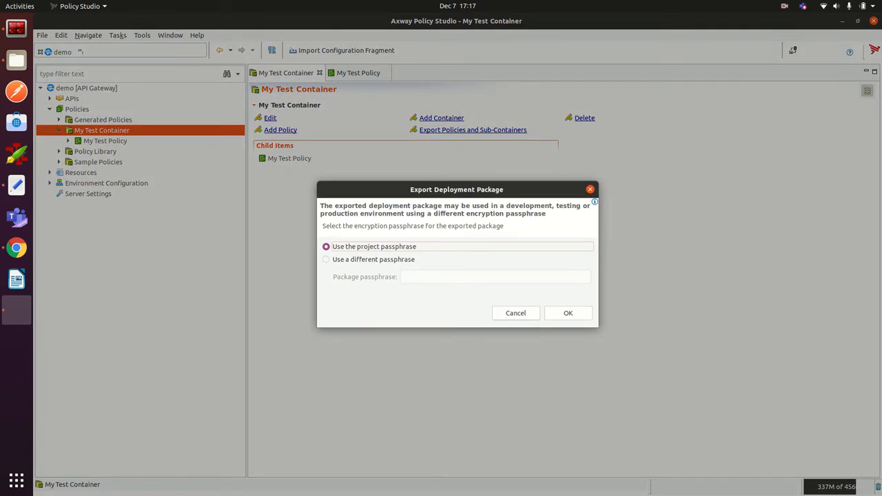
key("Return")
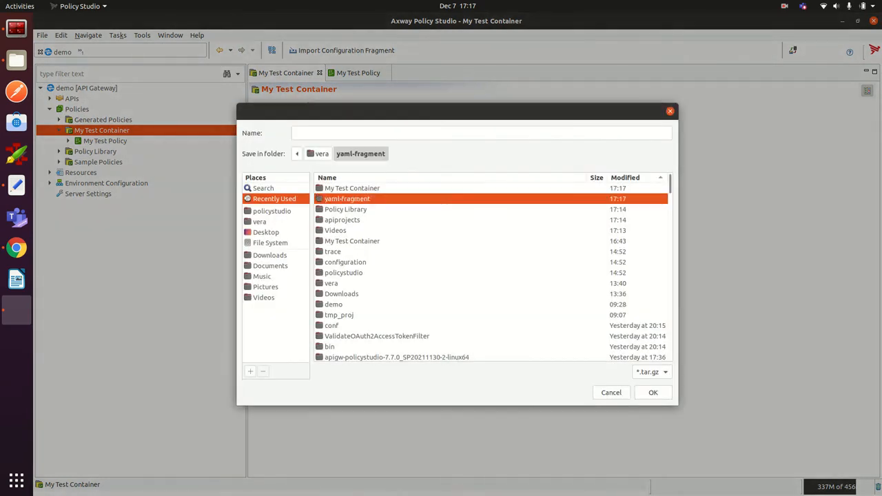
type("depl")
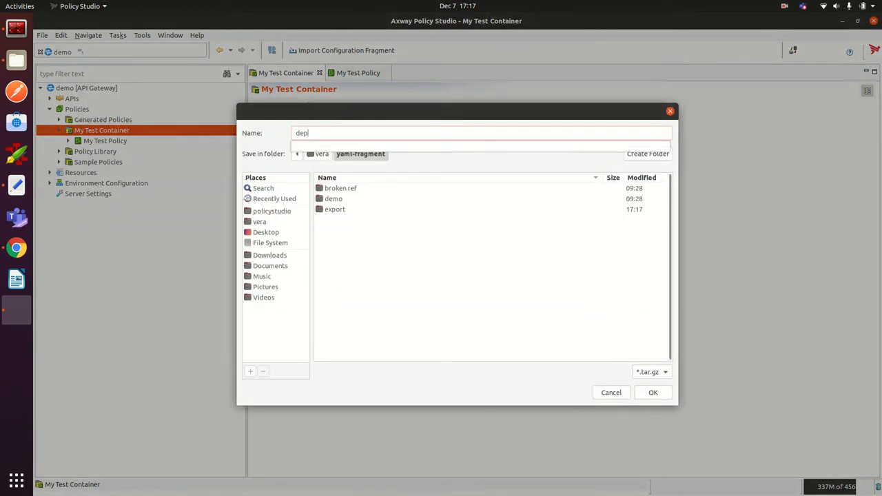
type("oyment")
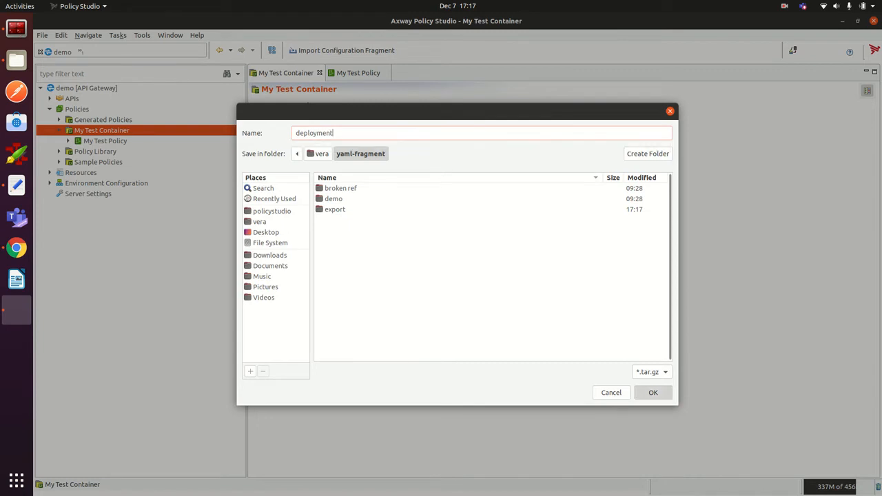
key("Return")
key("Return")
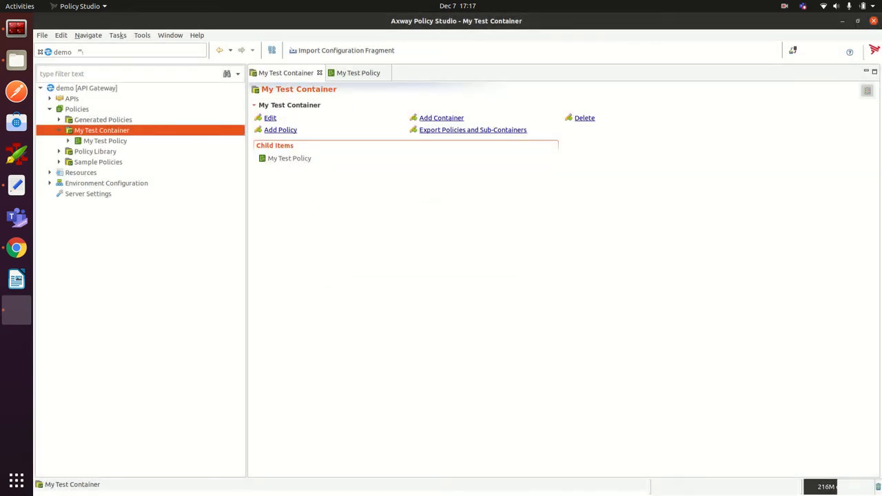
left_click(16, 60)
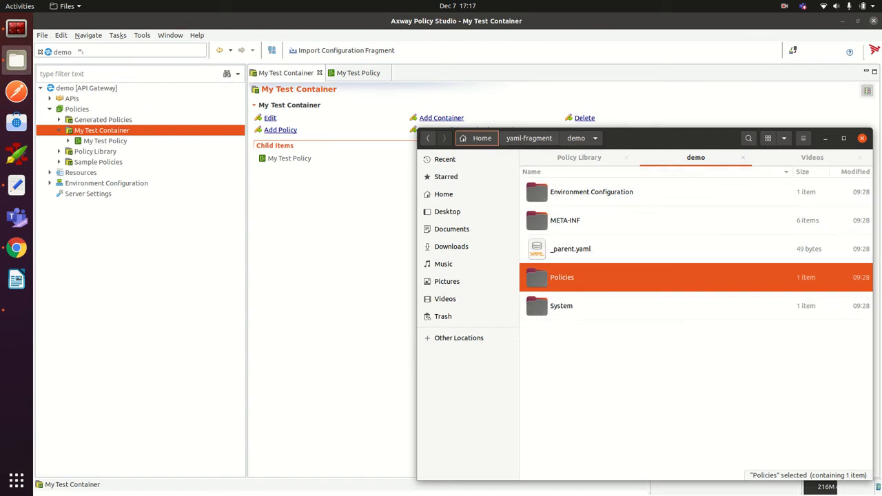
Step: Open deployment.tar.gz from yaml-fragment in Archive Manager, browse its System folder, then close it
left_click(529, 138)
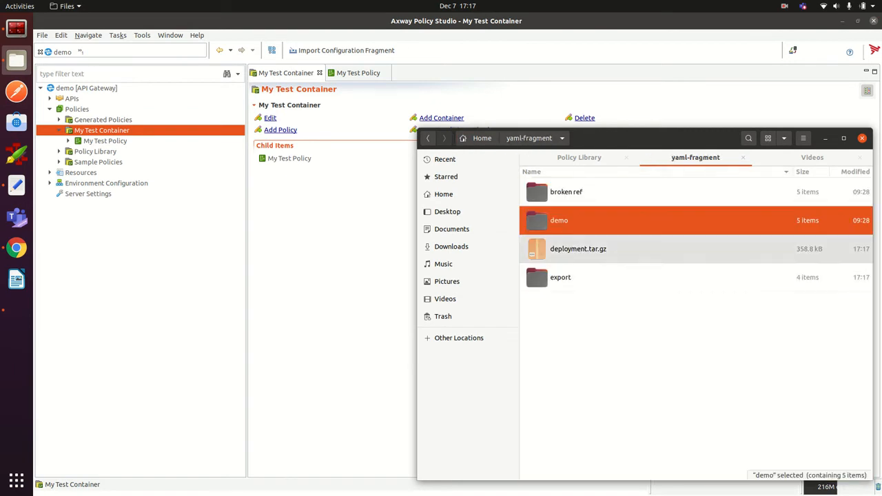
double_click(574, 249)
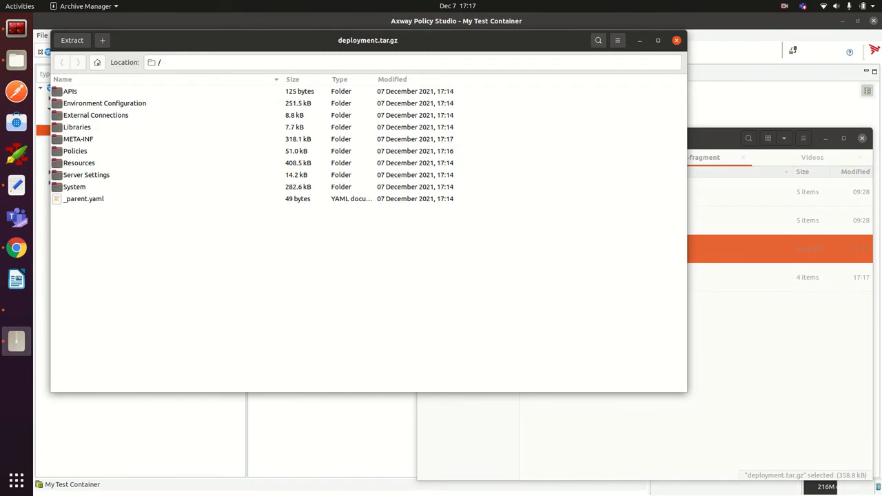
left_click_drag(468, 41, 769, 100)
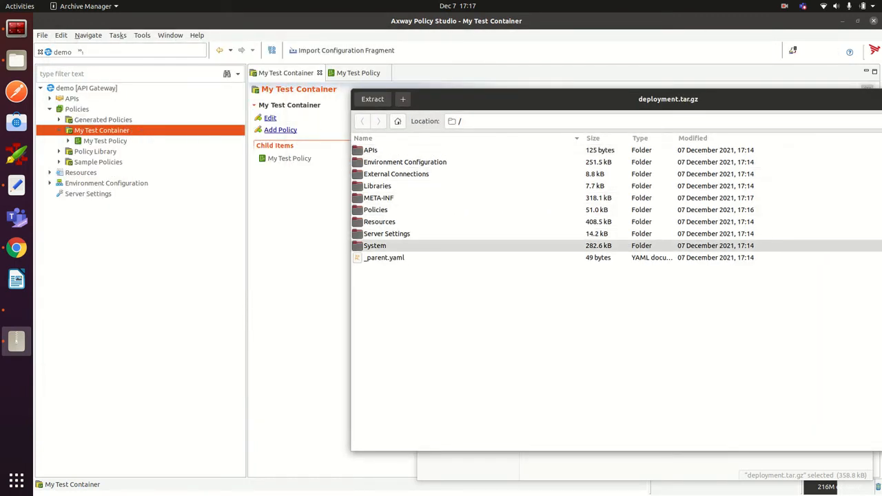
left_click(375, 246)
double_click(375, 246)
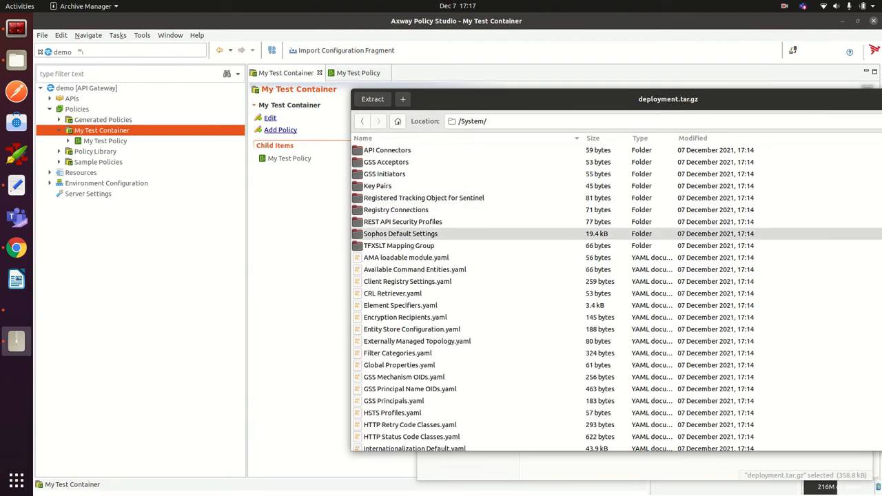
left_click_drag(483, 97, 260, 128)
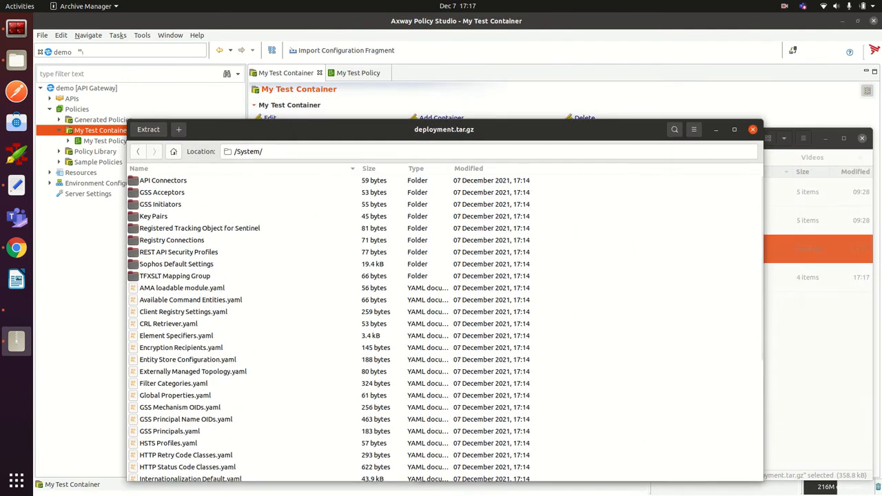
left_click(752, 128)
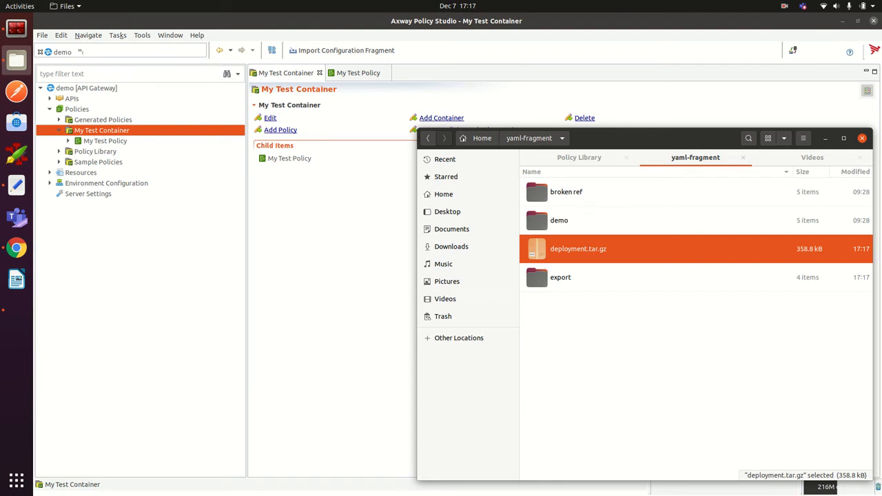
Step: Show the Broken References View from the Window menu
left_click(170, 34)
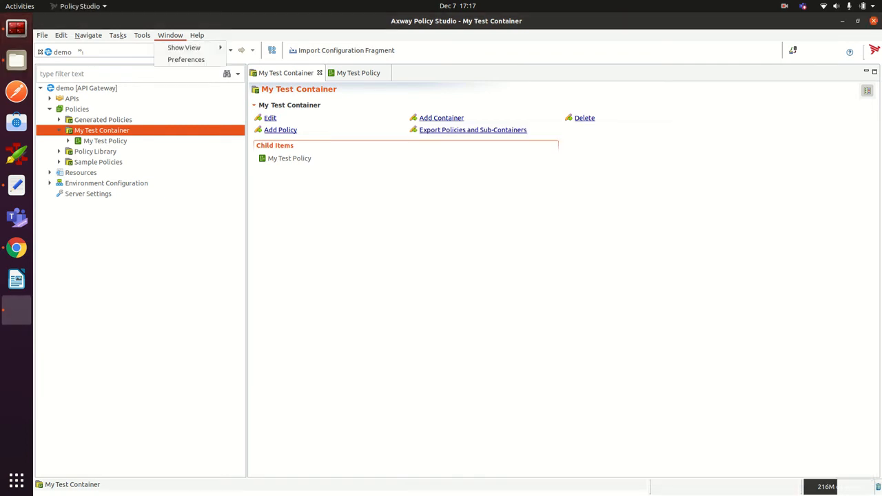
mouse_move(172, 48)
left_click(276, 48)
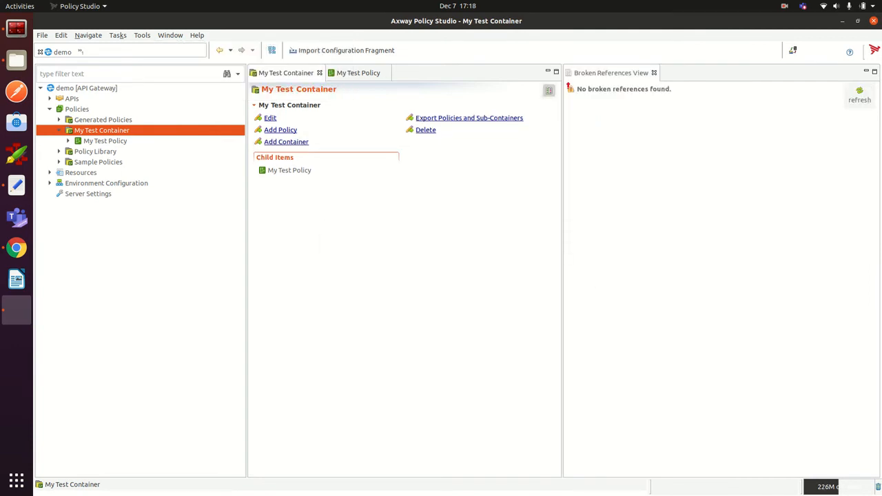
Step: Start importing the yaml-fragment > broken ref folder as a configuration fragment
left_click(344, 50)
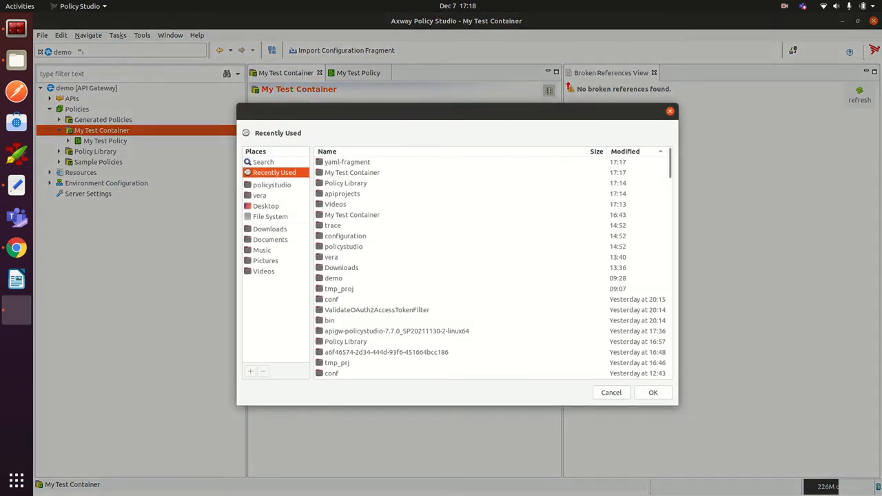
double_click(347, 162)
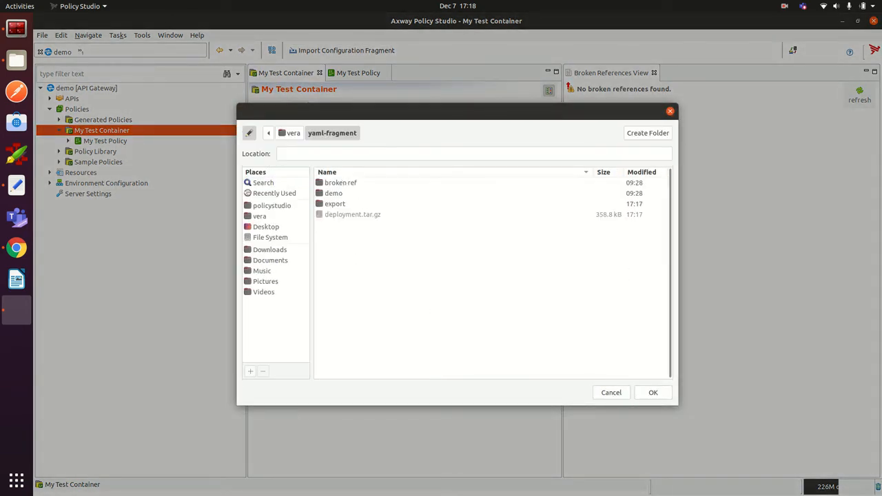
double_click(340, 182)
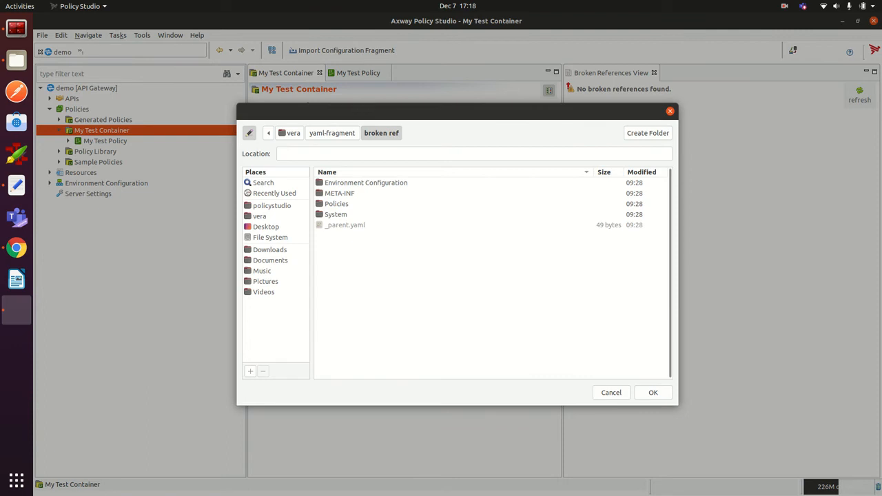
left_click(653, 392)
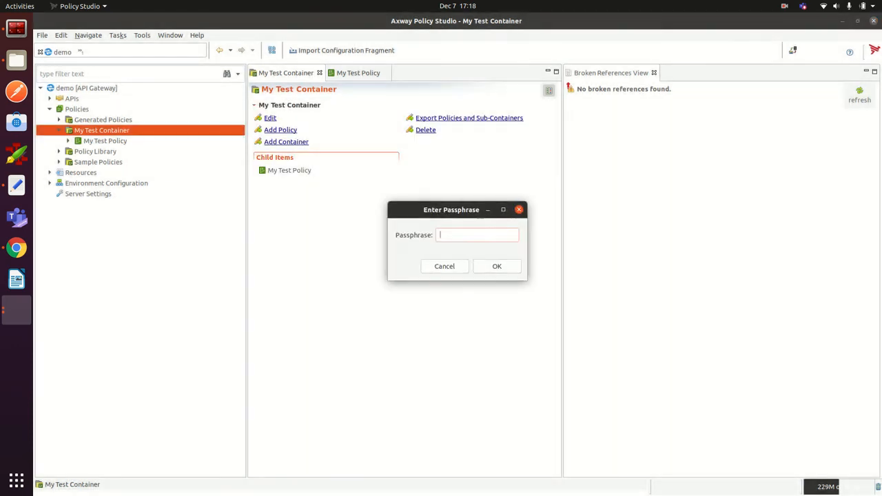
Step: Import the broken ref fragment with no passphrase after reviewing Set Message's successNode difference
key("Return")
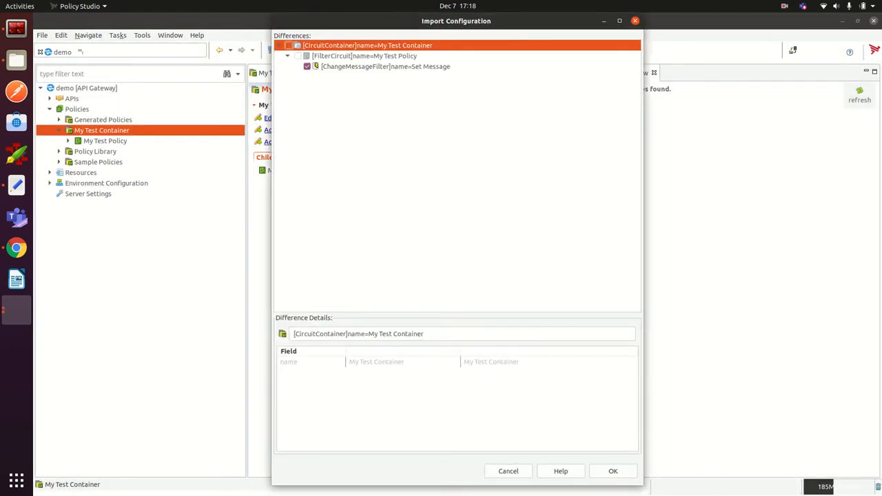
left_click(386, 67)
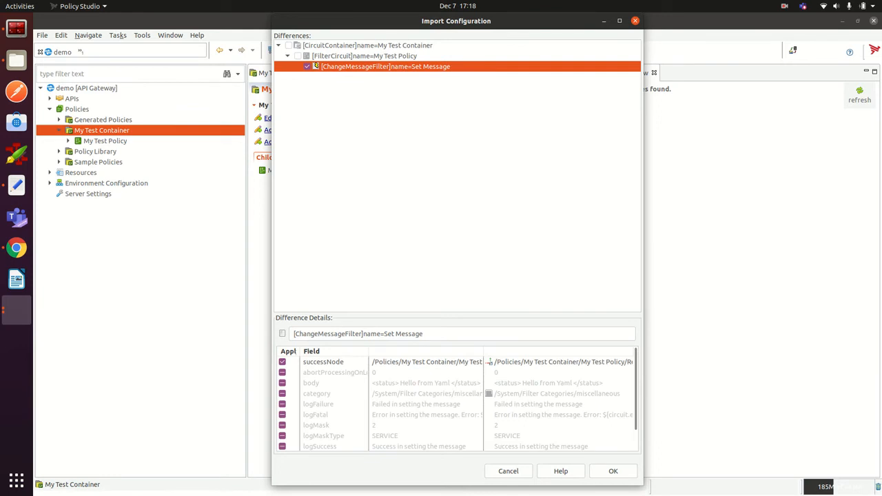
left_click_drag(487, 362, 592, 362)
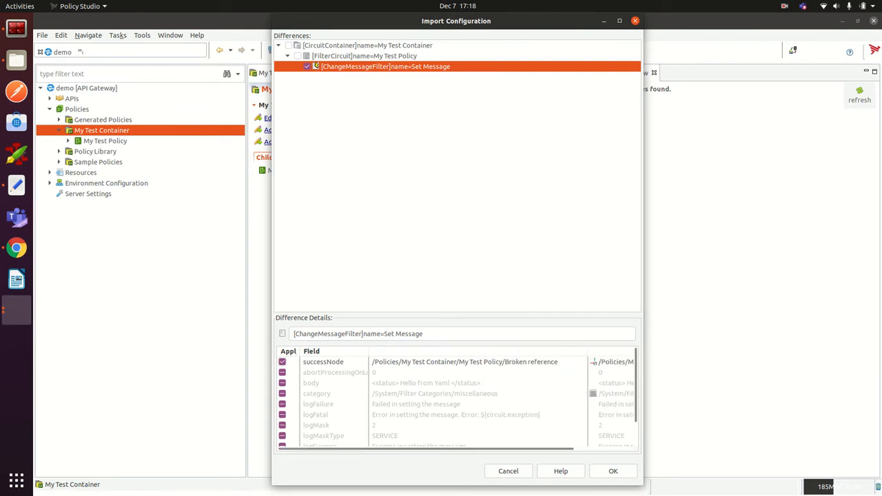
left_click(594, 362)
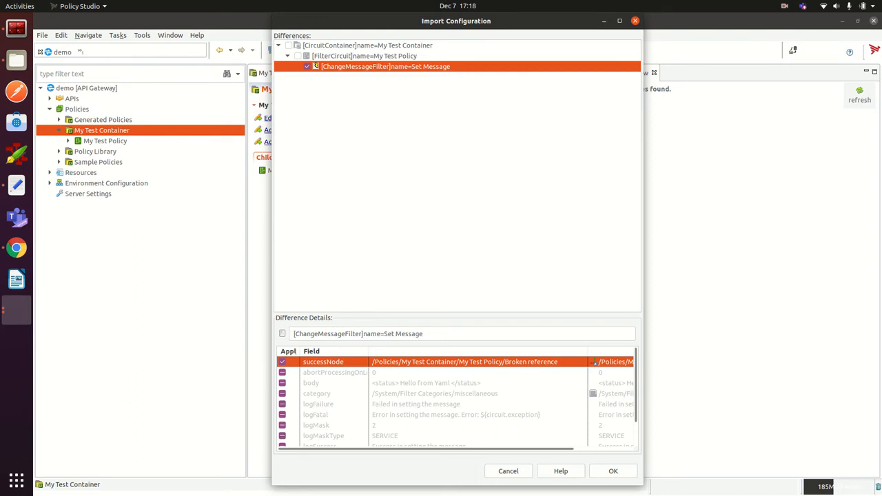
left_click(612, 471)
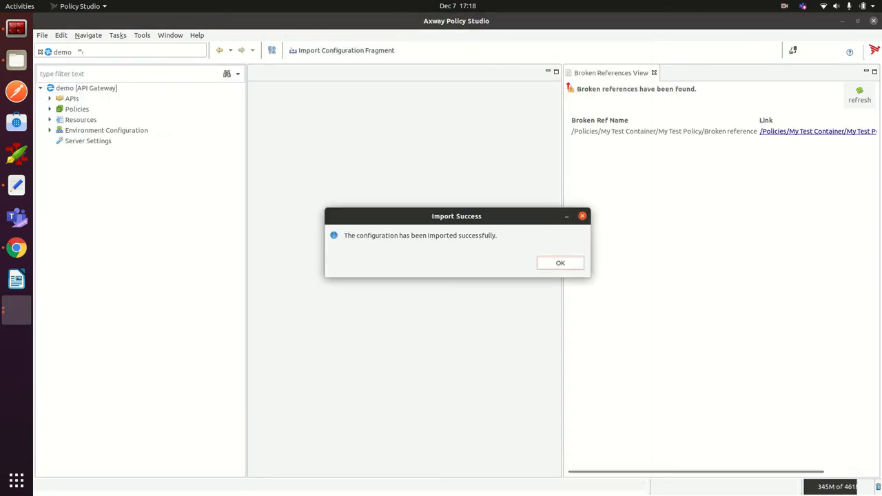
left_click(560, 262)
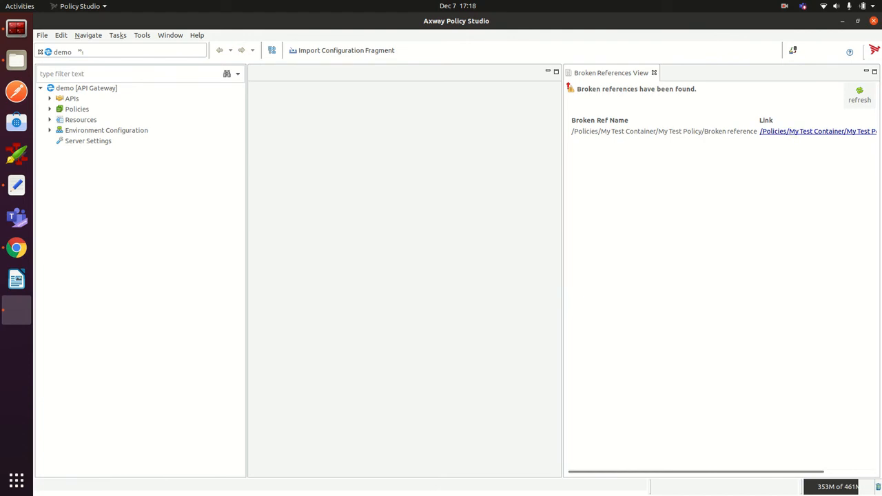
Step: Follow the /Policies/My Test Container/My Test Policy/Set Message link to open My Test Policy
left_click_drag(562, 161, 449, 170)
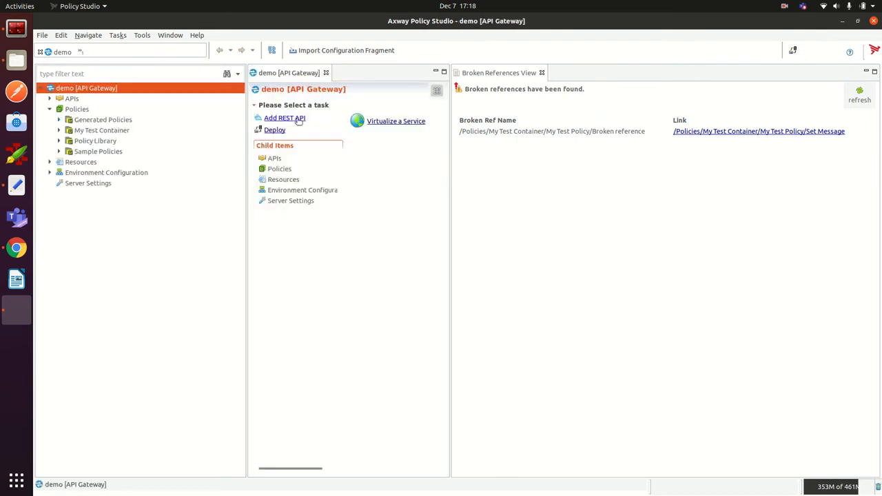
left_click(737, 134)
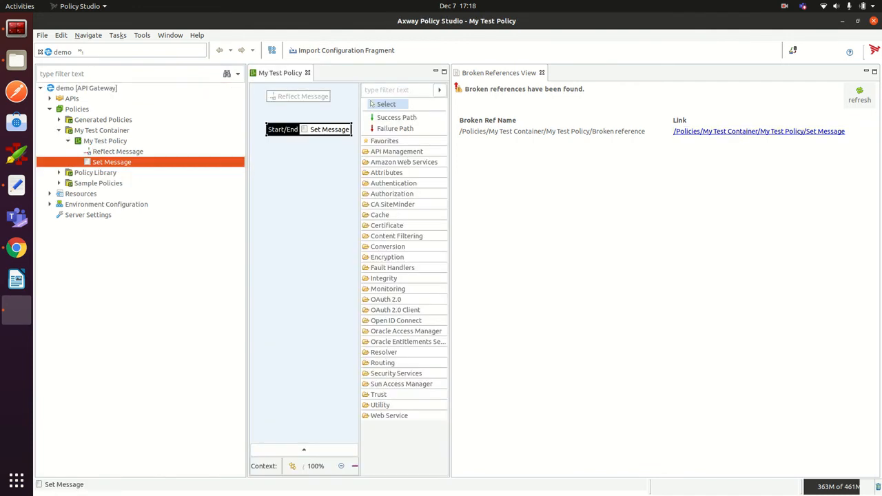
left_click_drag(449, 178, 601, 170)
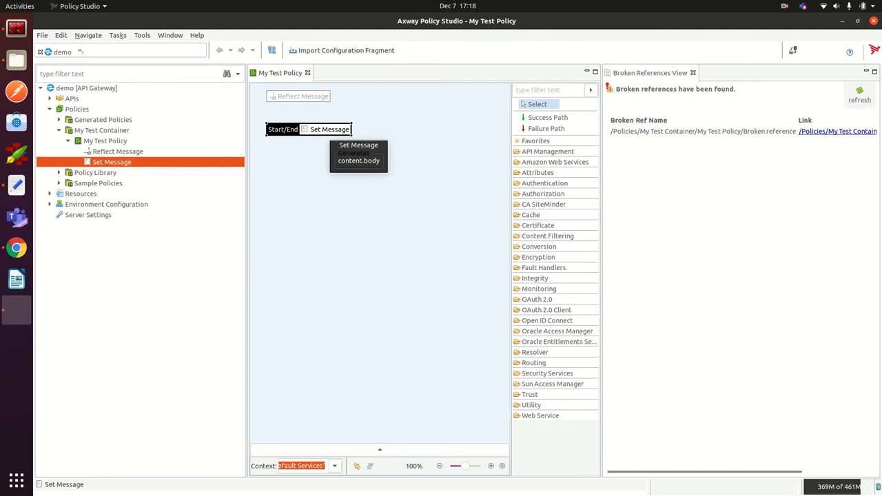
Step: Add a success path from Set Message to Reflect Message, then refresh Broken References
right_click(329, 129)
left_click(358, 194)
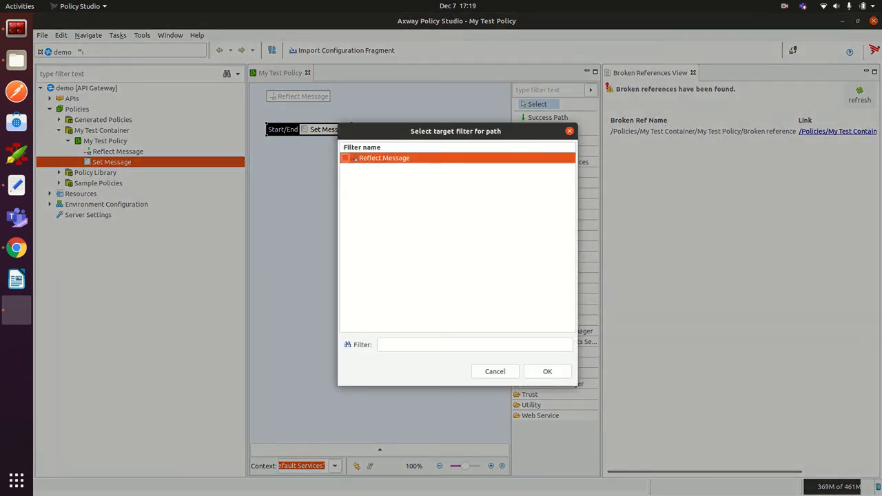
left_click(345, 158)
left_click(547, 371)
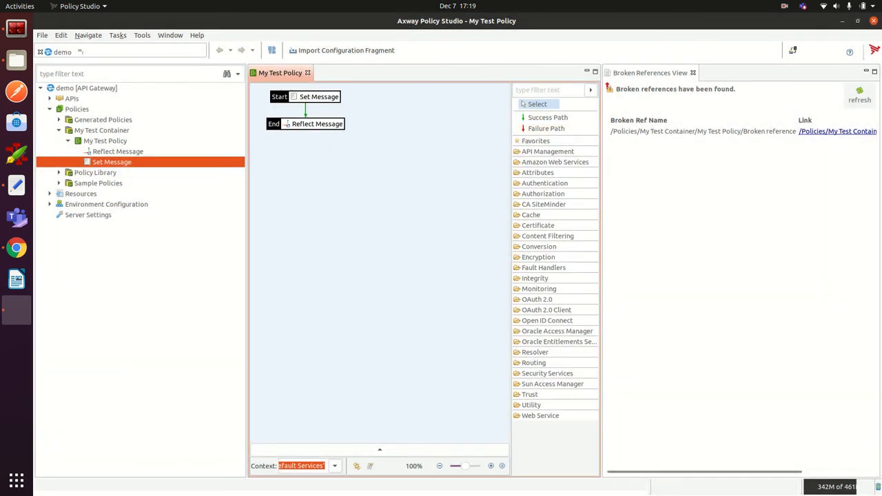
left_click(864, 97)
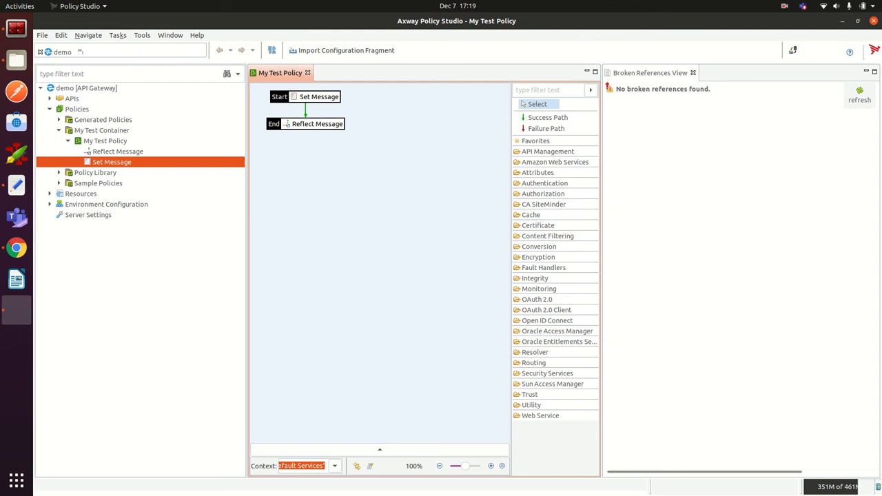
key("alt+f")
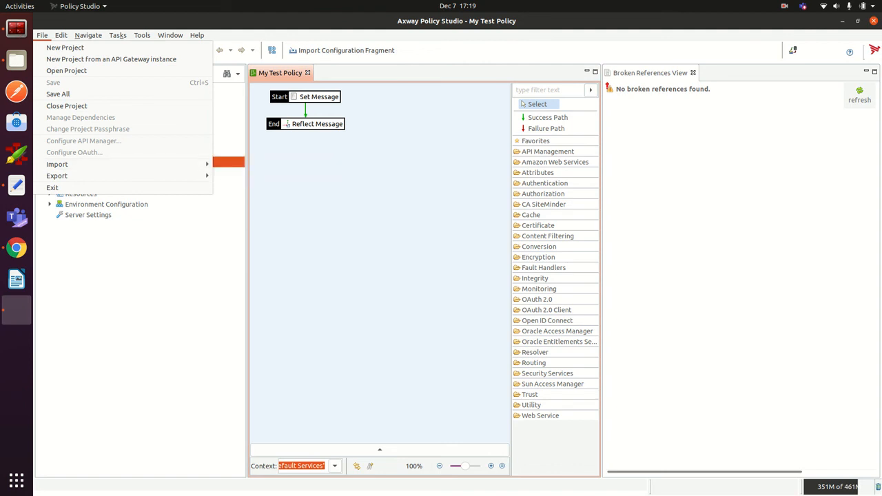
key("Escape")
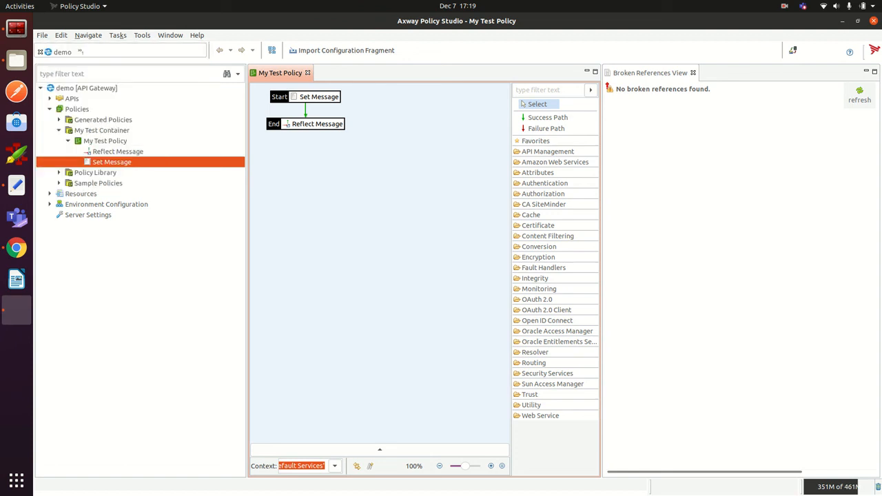
right_click(102, 140)
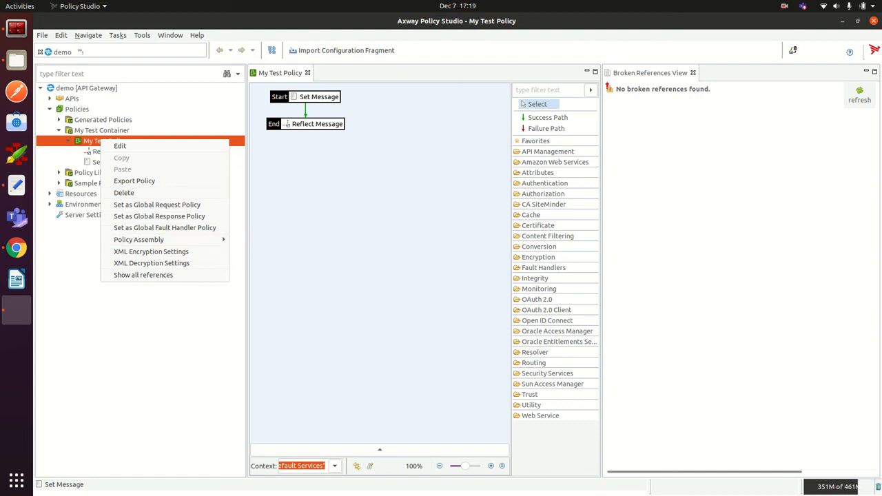
key("Escape")
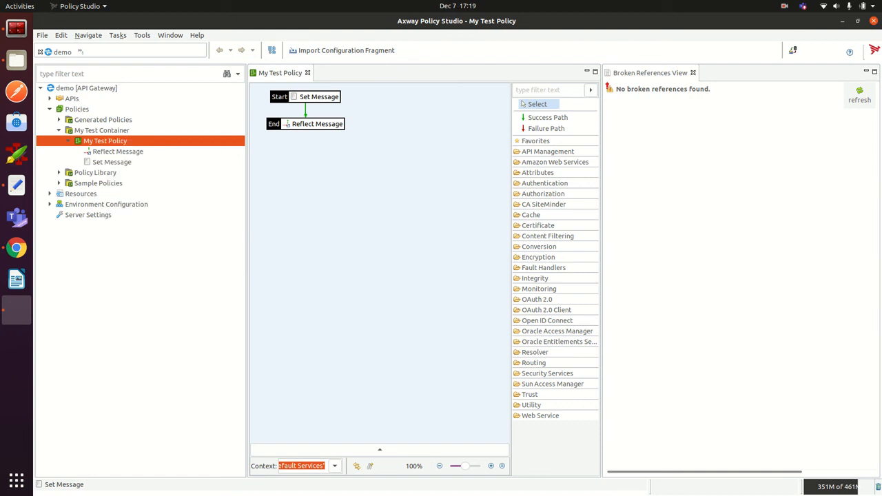